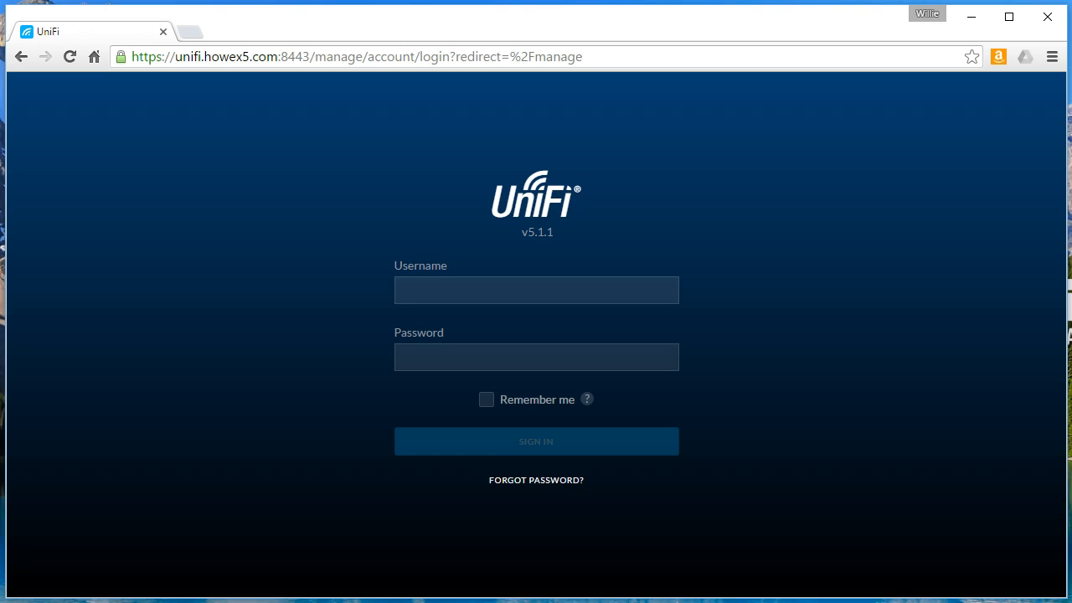
Sign in to the UniFi controller by filling in the account username and password.
left_click(440, 292)
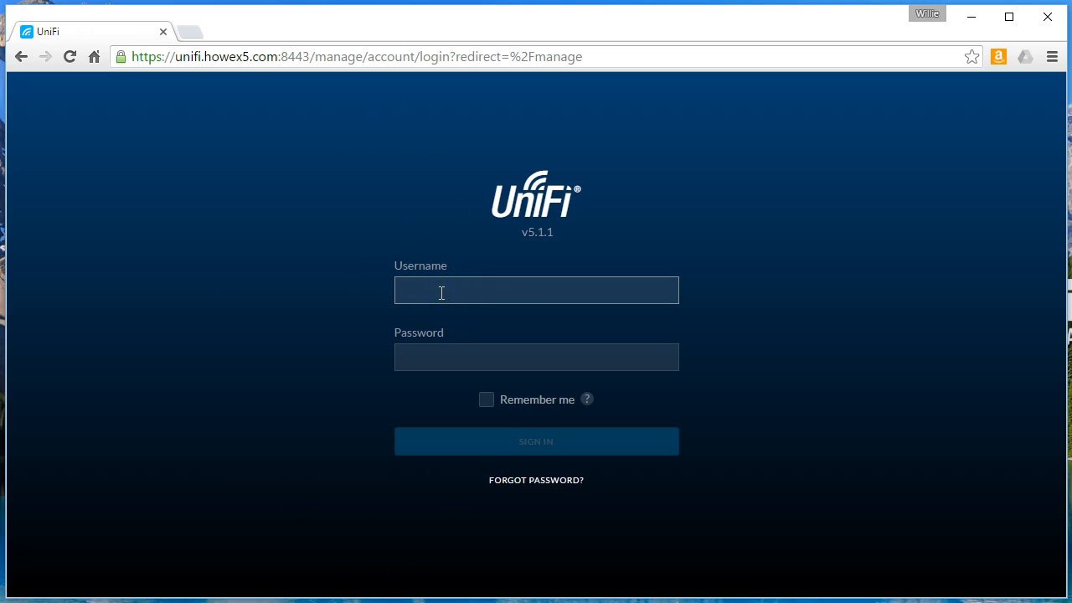
key("Tab")
type("p")
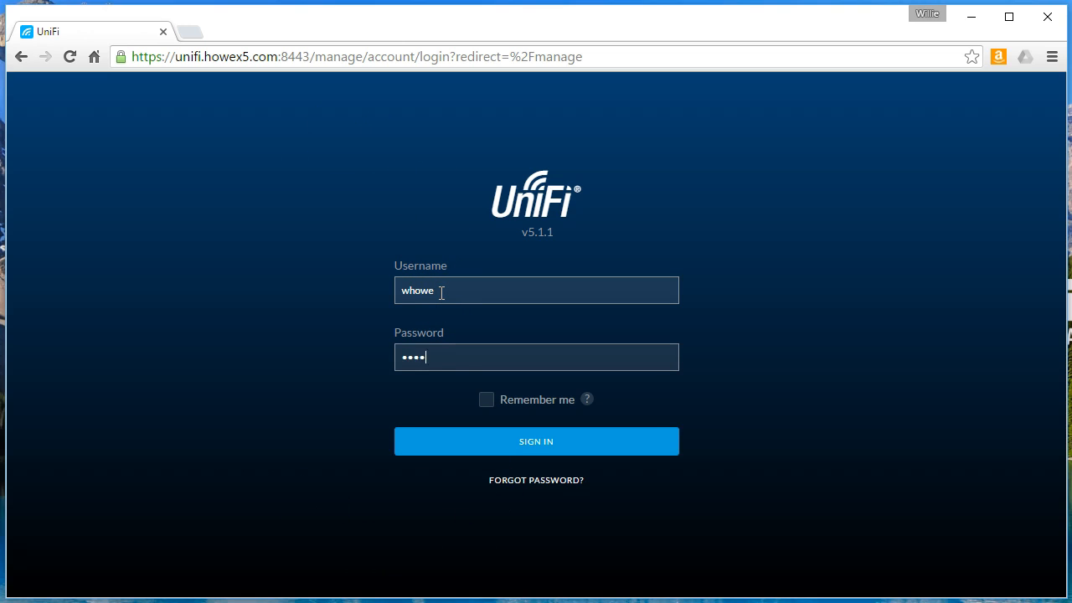
type("••")
key("Return")
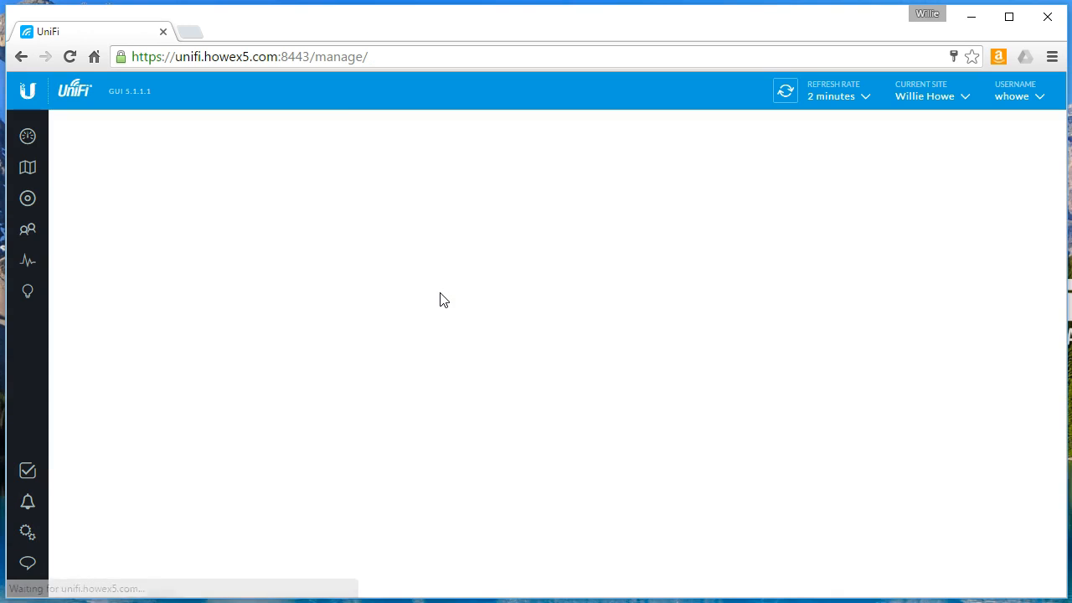
Adopt the pending UniFi Switch 8 POE-150W in the device list and refresh its status.
left_click(28, 198)
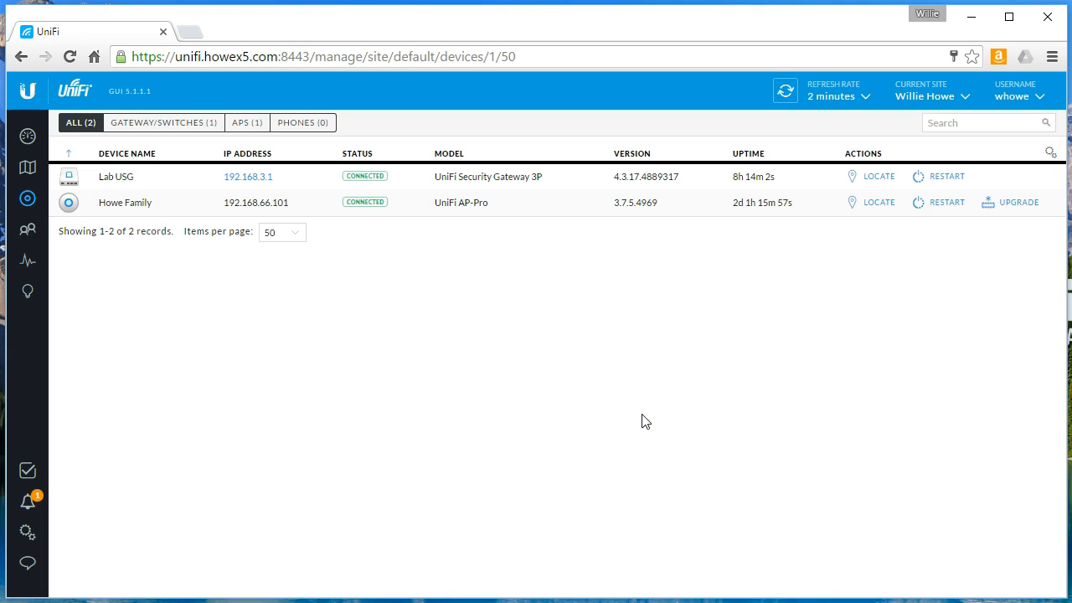
left_click(787, 92)
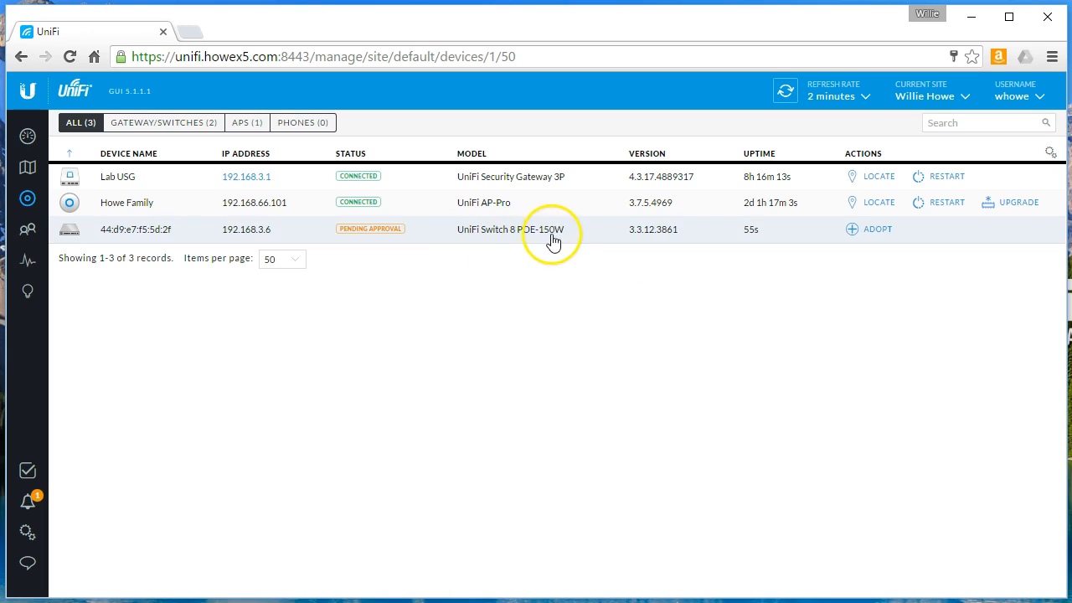
left_click(875, 237)
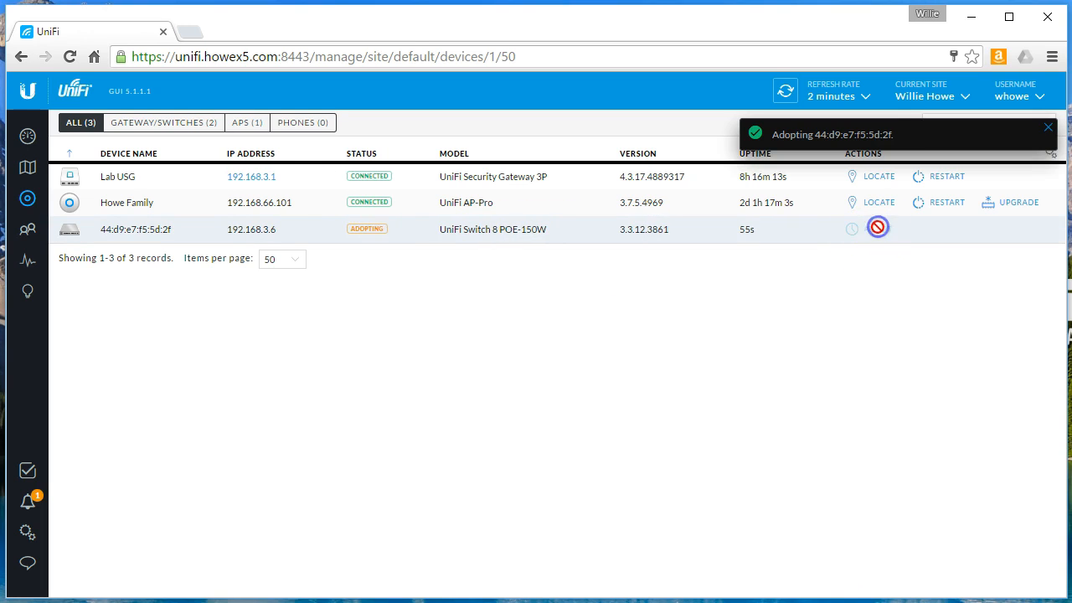
left_click(785, 93)
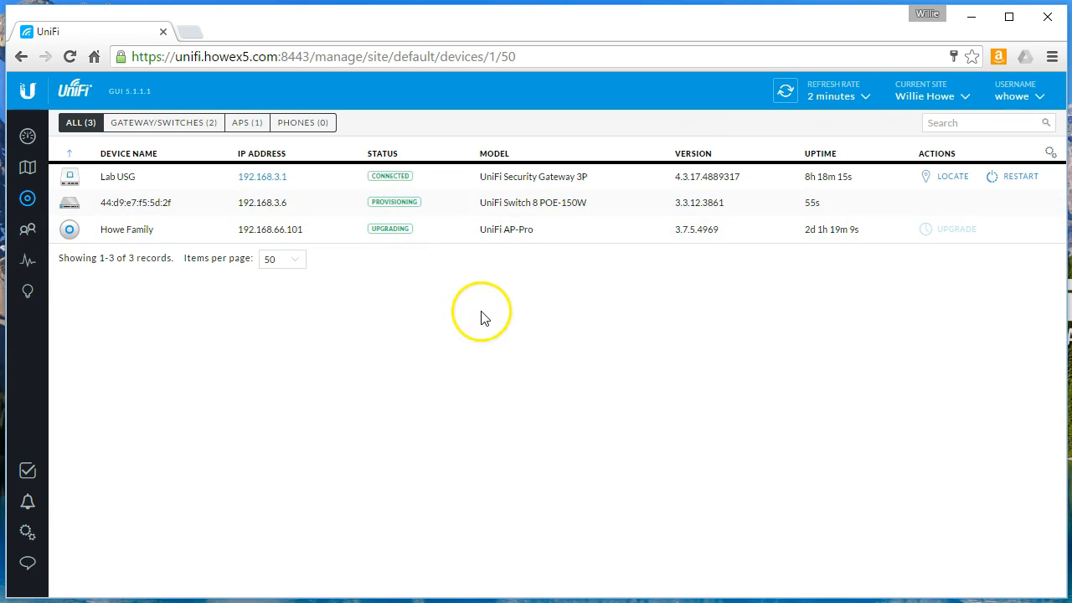
left_click(785, 94)
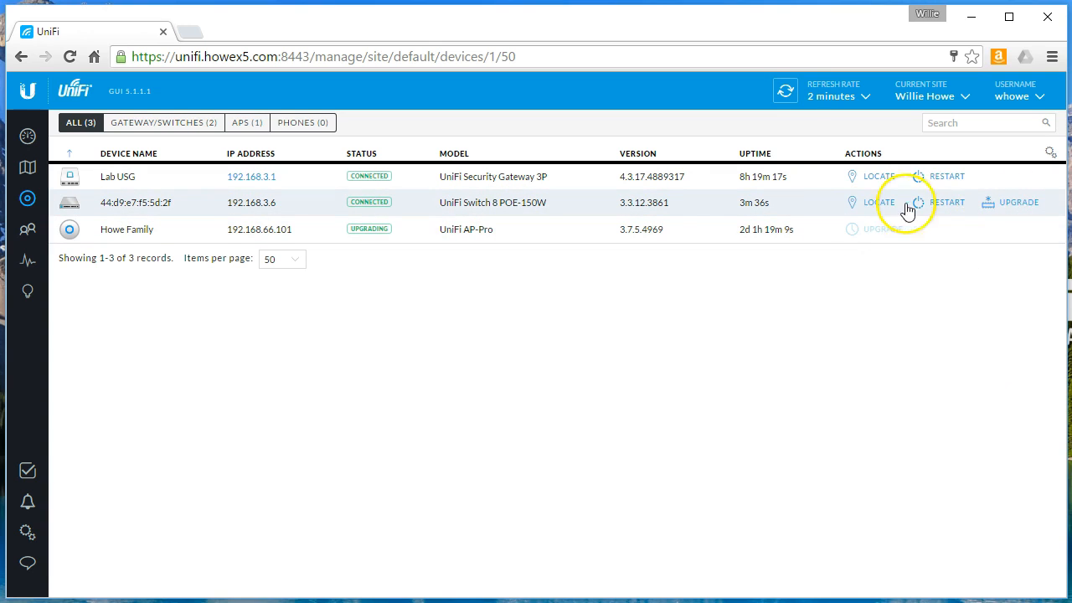
Upgrade the firmware of the UniFi Switch 8 POE-150W and refresh the device list.
left_click(1021, 209)
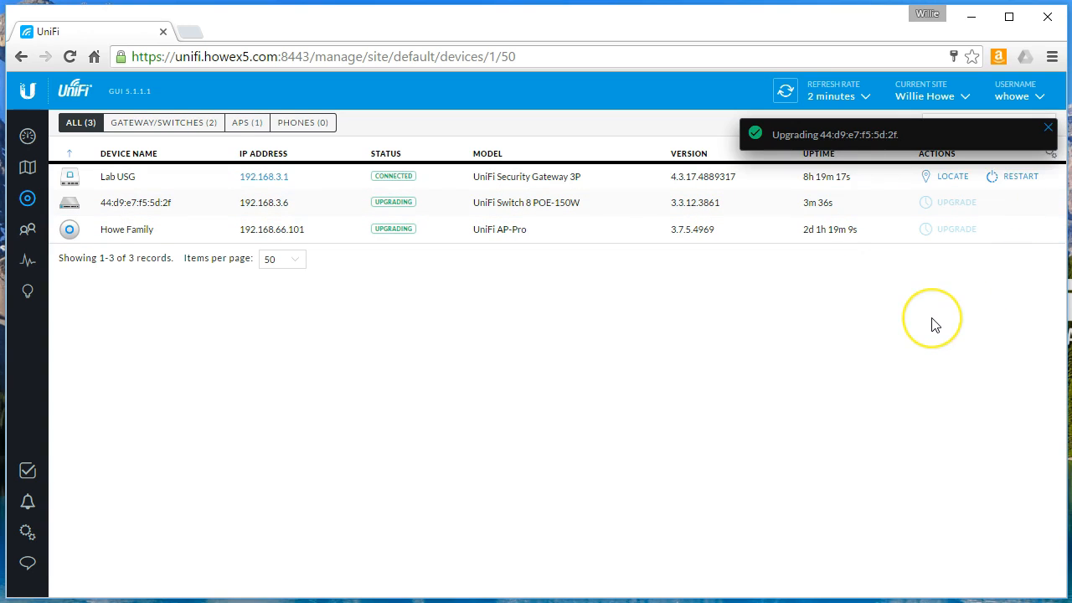
left_click(785, 90)
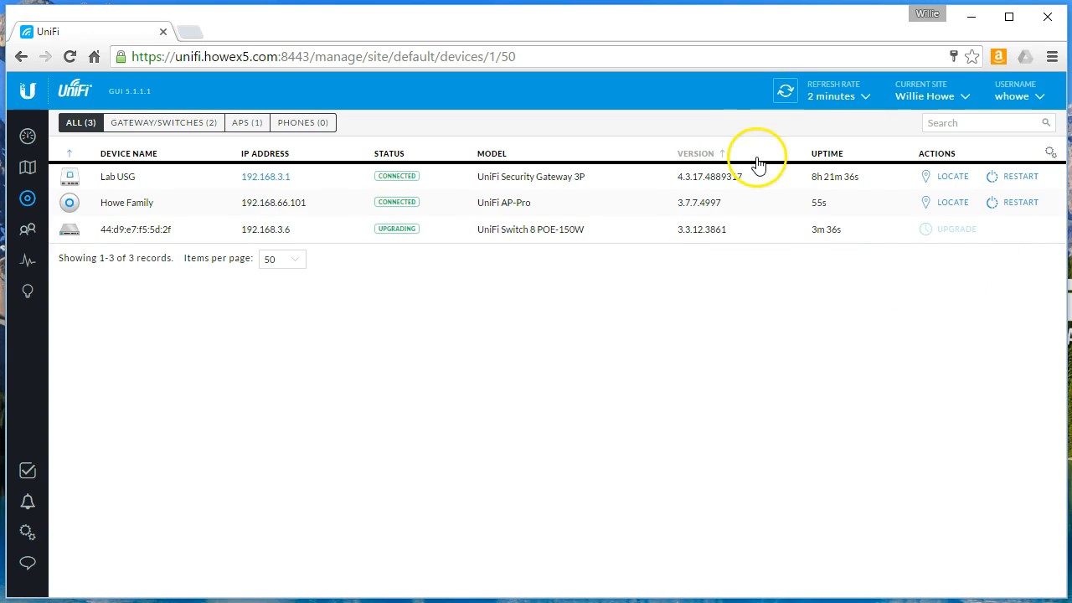
left_click(785, 92)
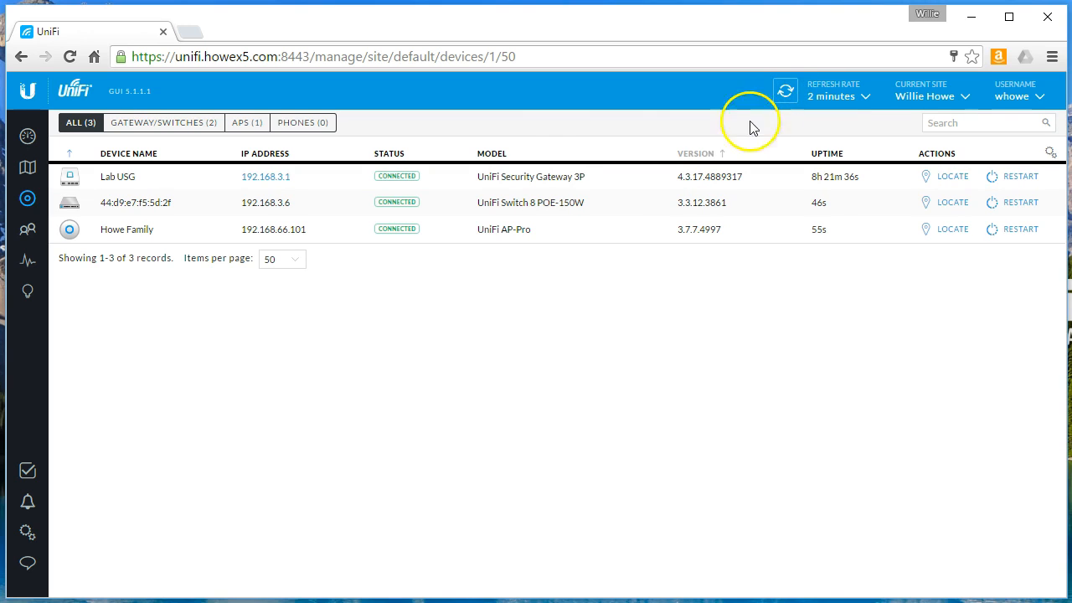
Set the alias of the UniFi Switch 8 POE-150W to "Lab Switch" and save it.
left_click(138, 206)
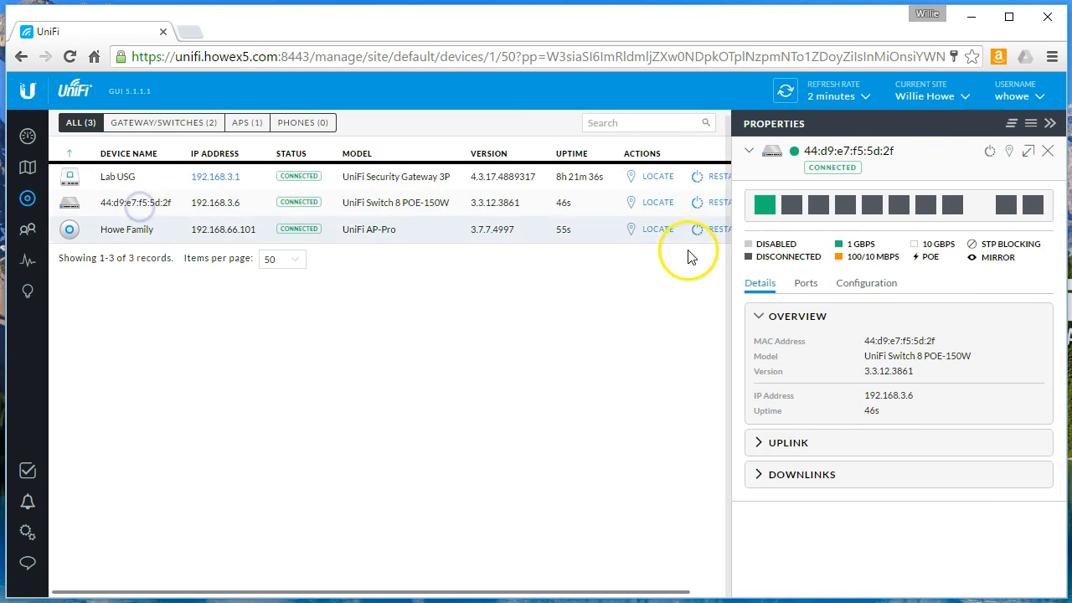
left_click(871, 284)
left_click(824, 358)
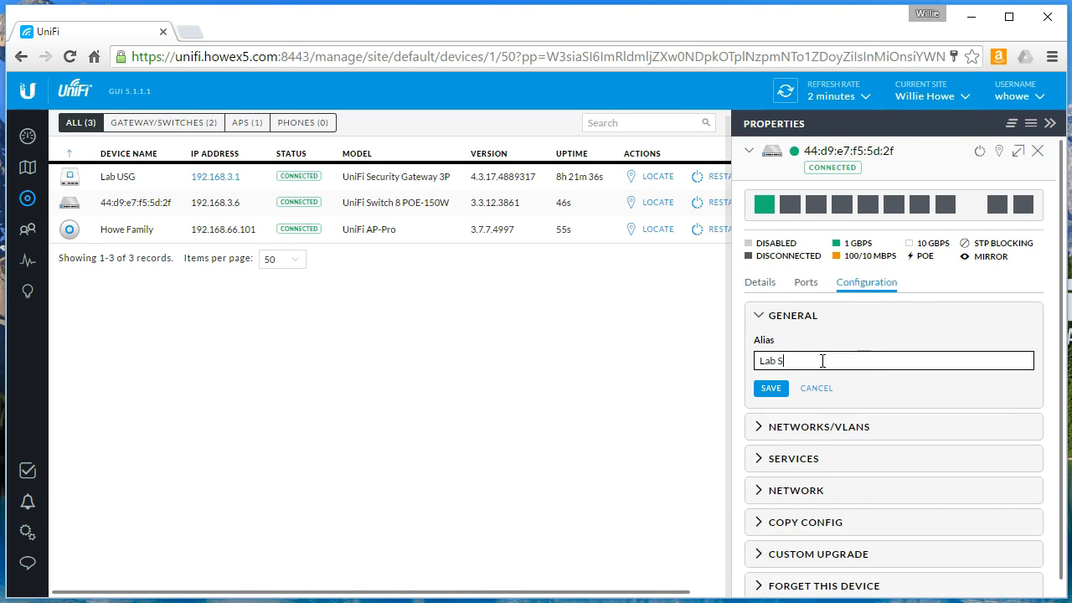
left_click(771, 389)
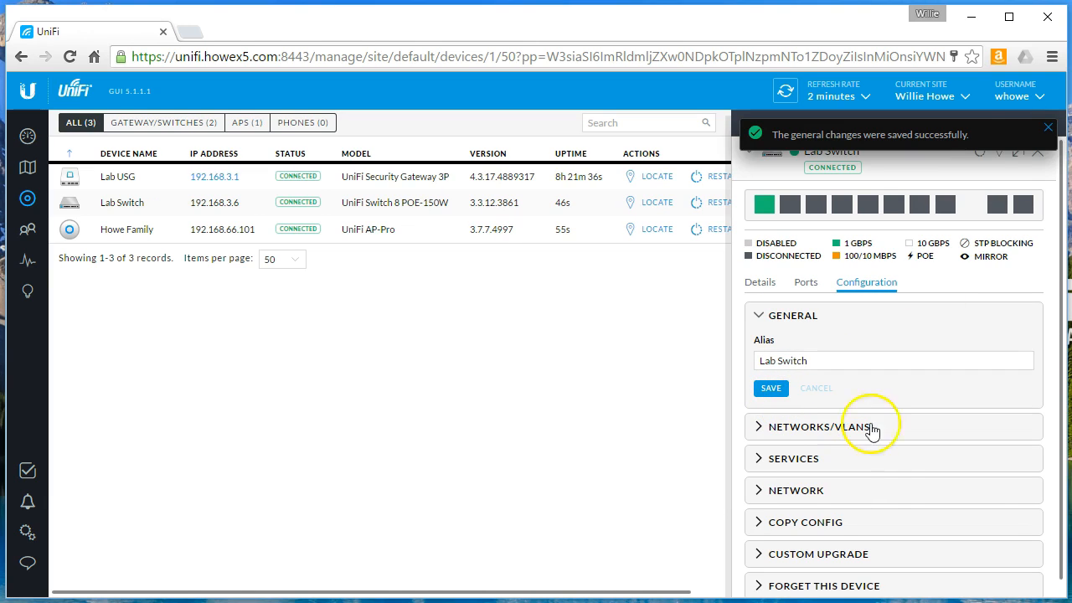
left_click(1047, 128)
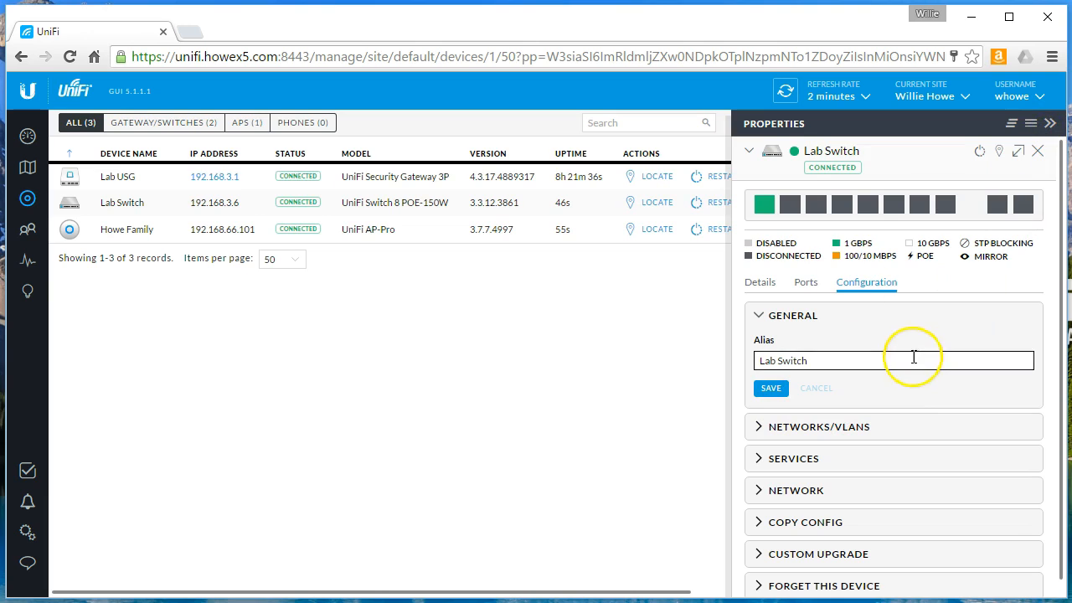
Start a new network/VLAN entry in Lab Switch's configuration and review the native network choices.
mouse_move(765, 216)
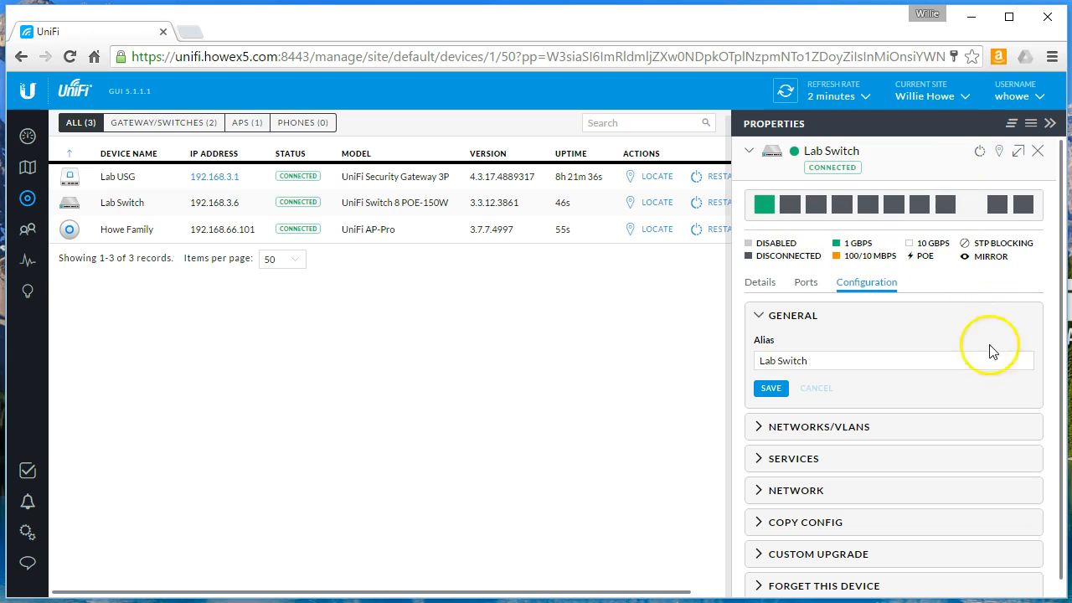
left_click(762, 316)
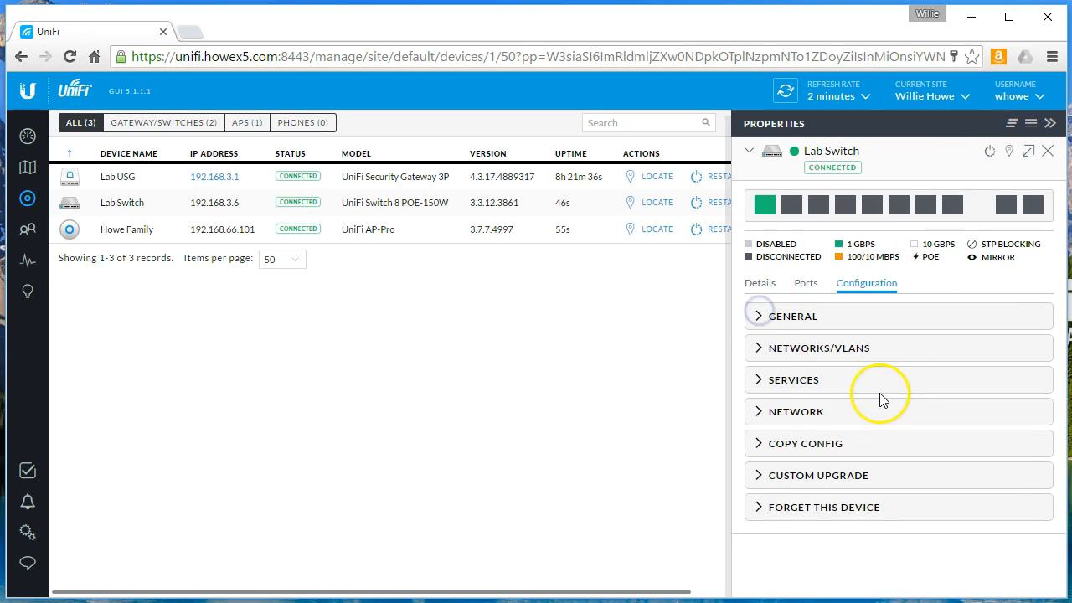
left_click(759, 347)
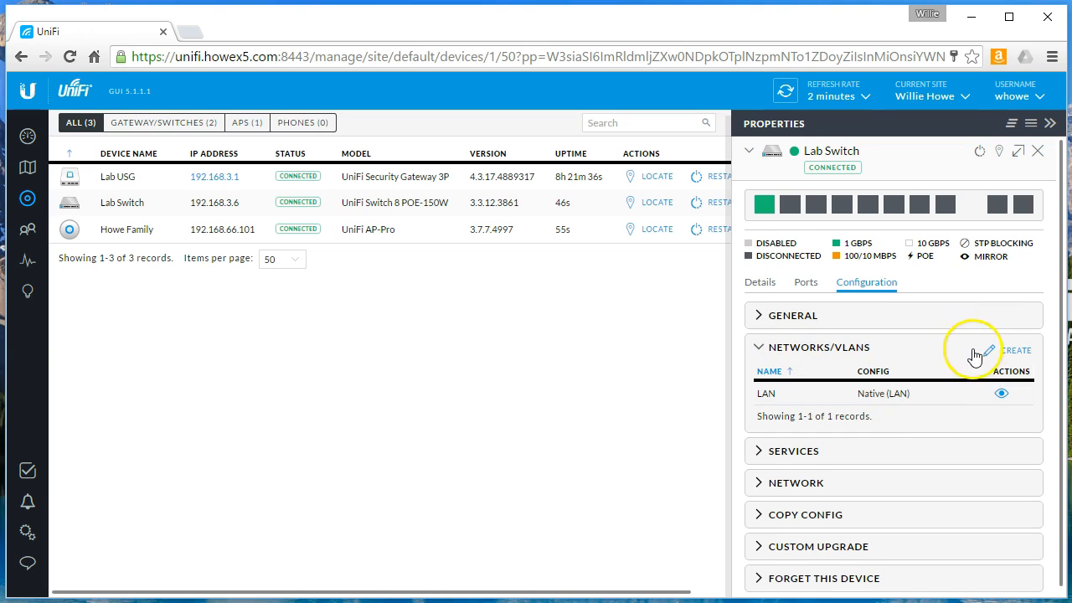
left_click(1005, 351)
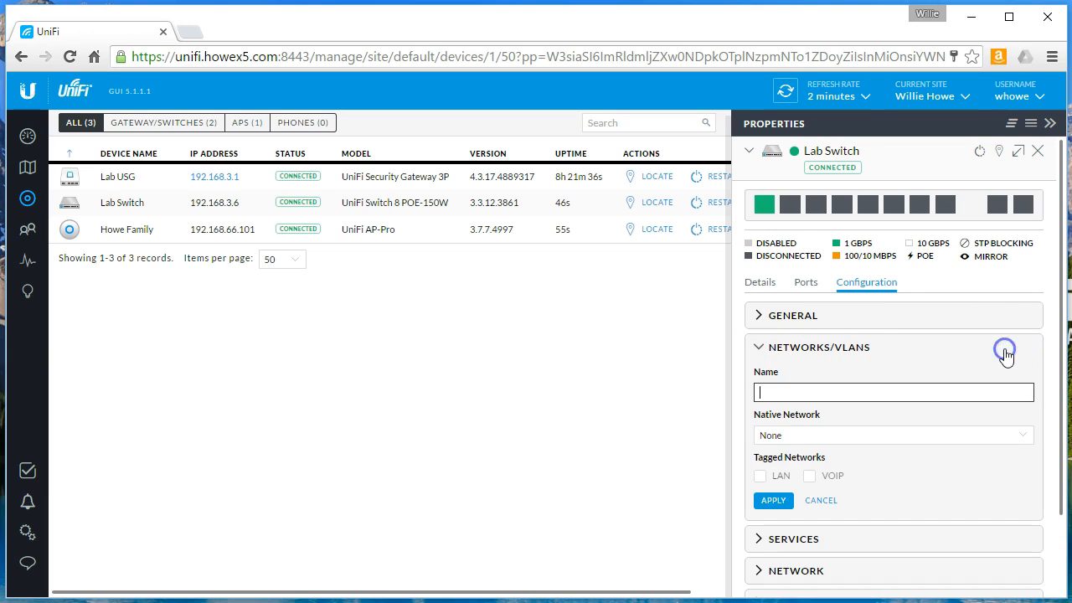
left_click(945, 436)
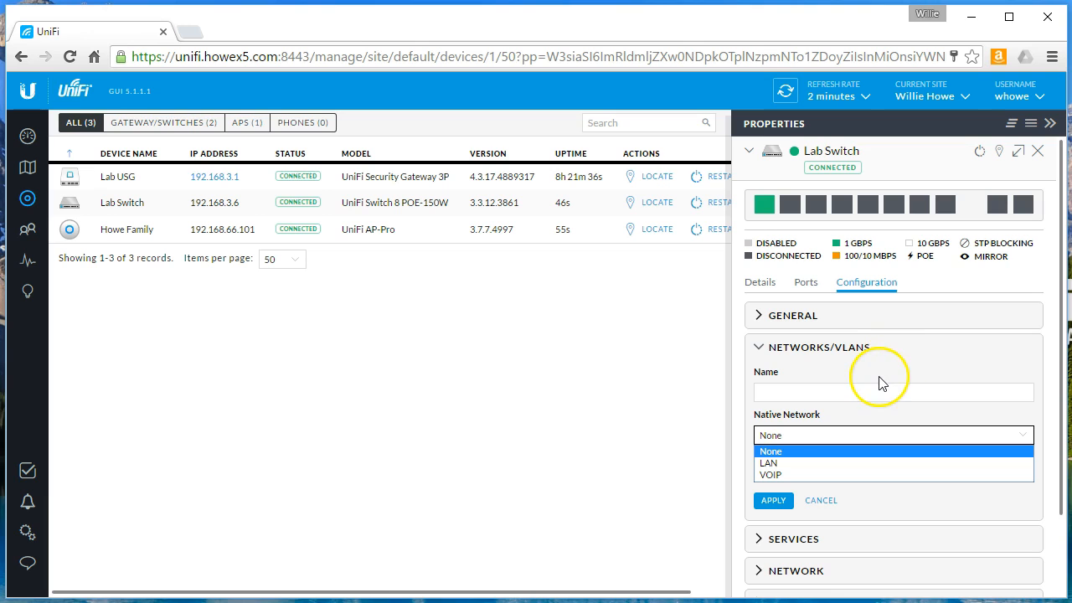
left_click(909, 347)
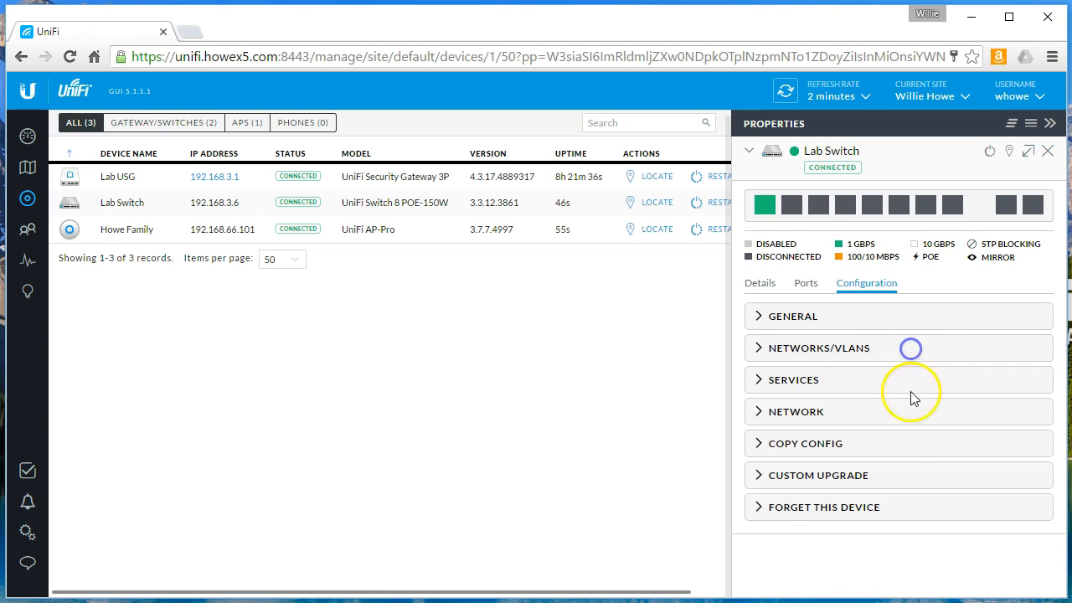
left_click(812, 349)
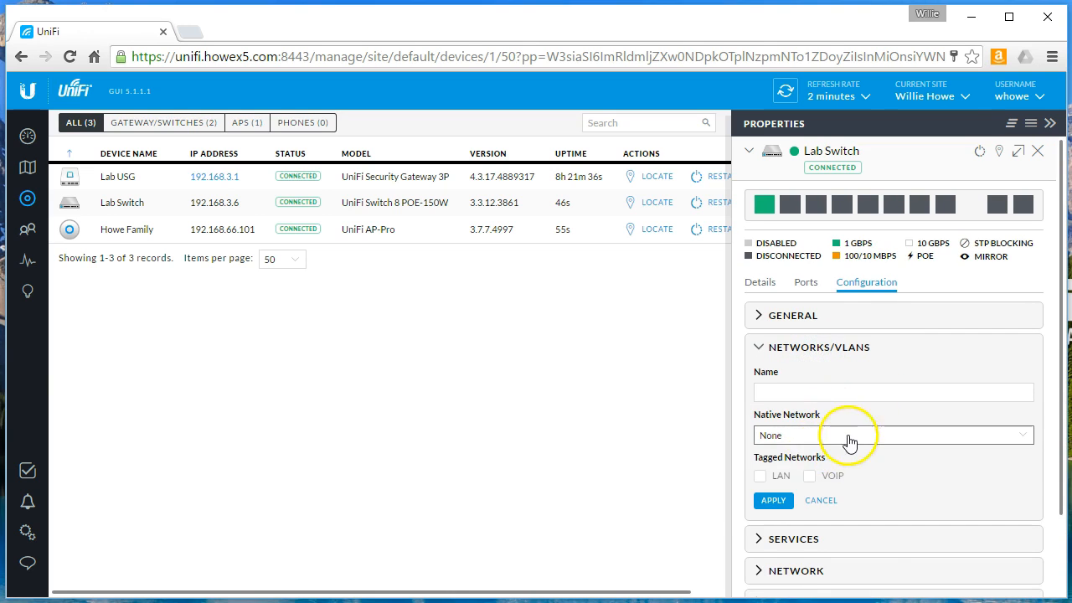
left_click(850, 435)
left_click(904, 355)
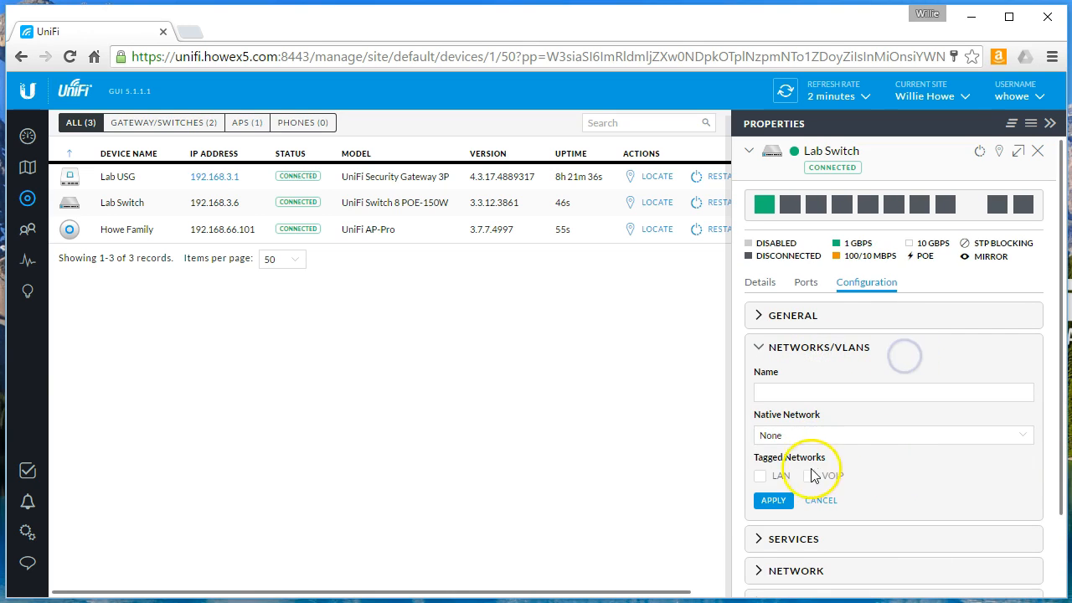
Enable LAN and VOIP as tagged networks in the new network/VLAN entry, and clear both again.
left_click(759, 475)
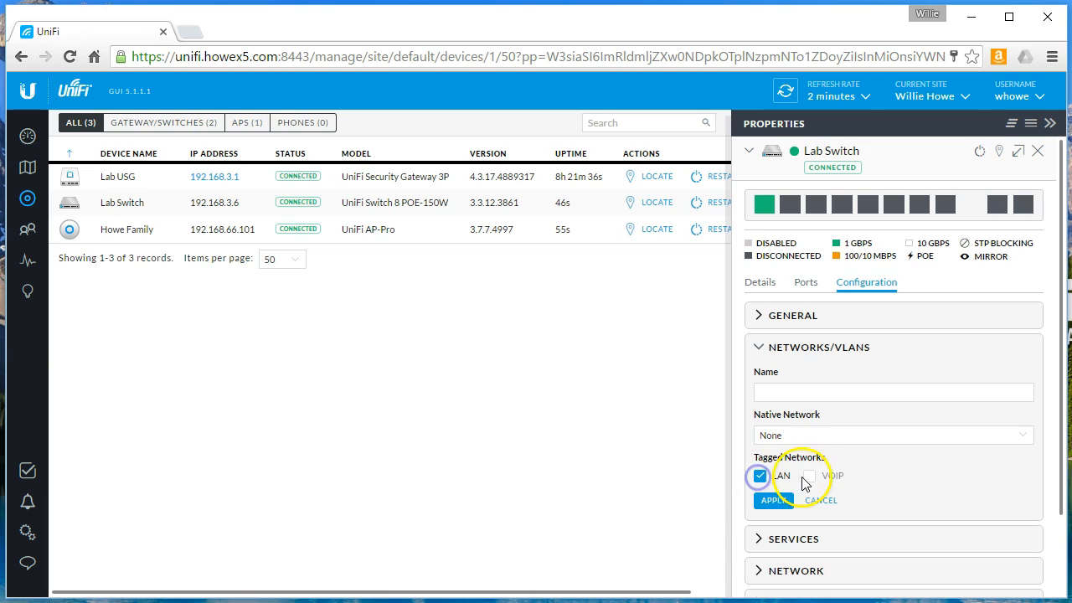
left_click(809, 475)
left_click(760, 475)
left_click(809, 475)
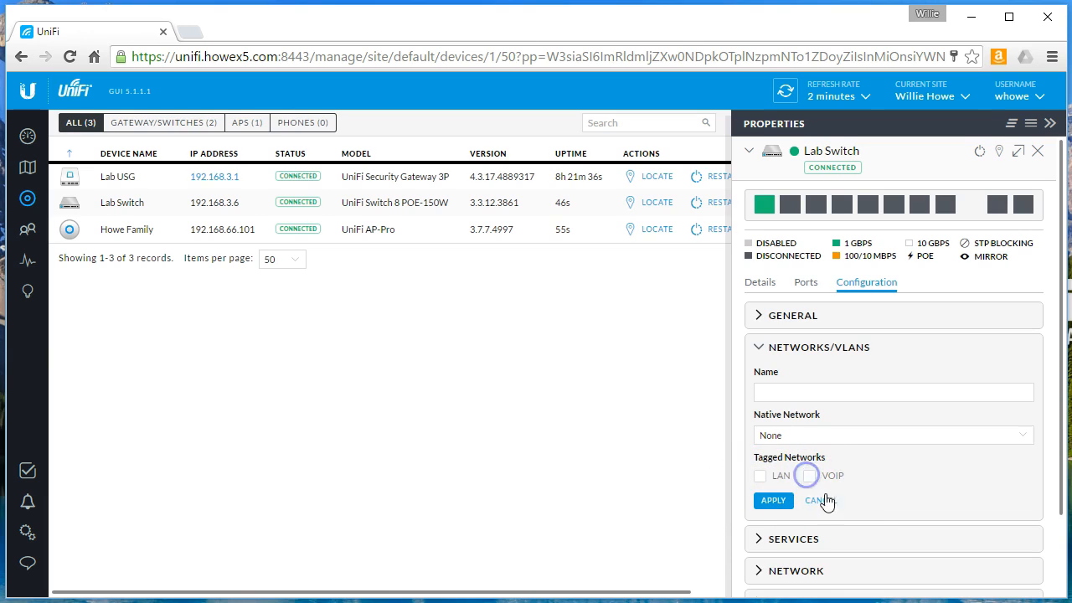
Set the native network of the new network/VLAN entry to LAN.
left_click(800, 436)
left_click(802, 461)
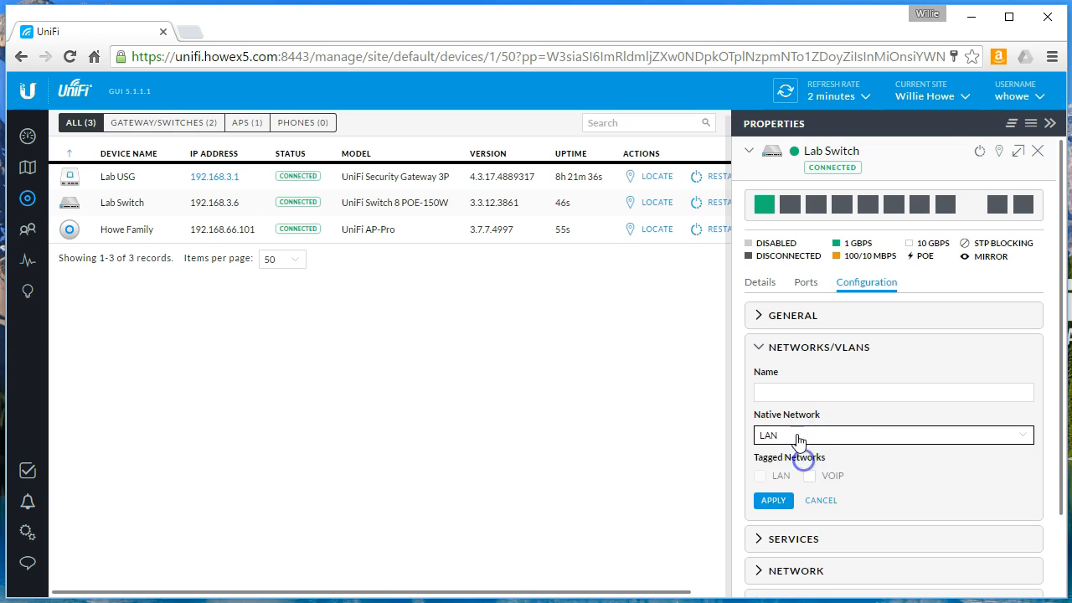
left_click(825, 437)
left_click(862, 375)
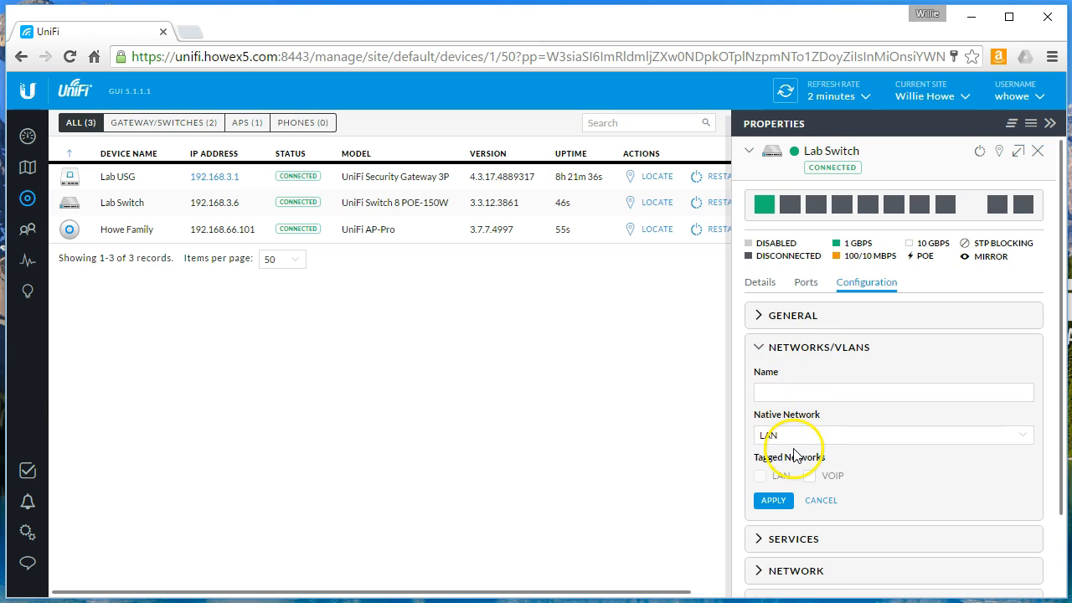
Open Lab Switch's services settings and review the available management VLAN choices.
scroll(852, 483, "down", 1)
left_click(813, 447)
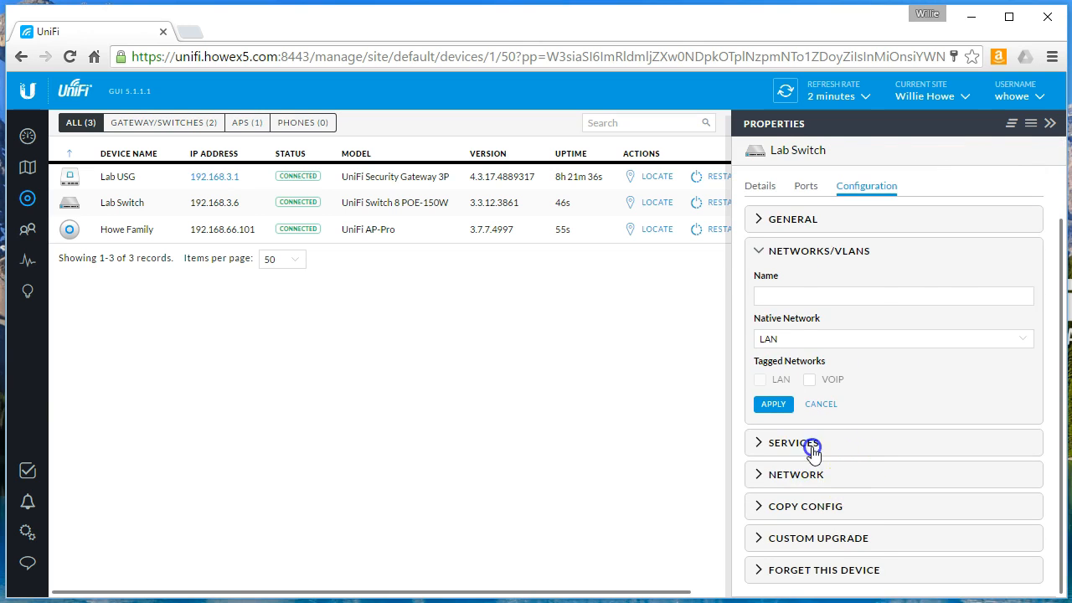
scroll(870, 475, "down", 2)
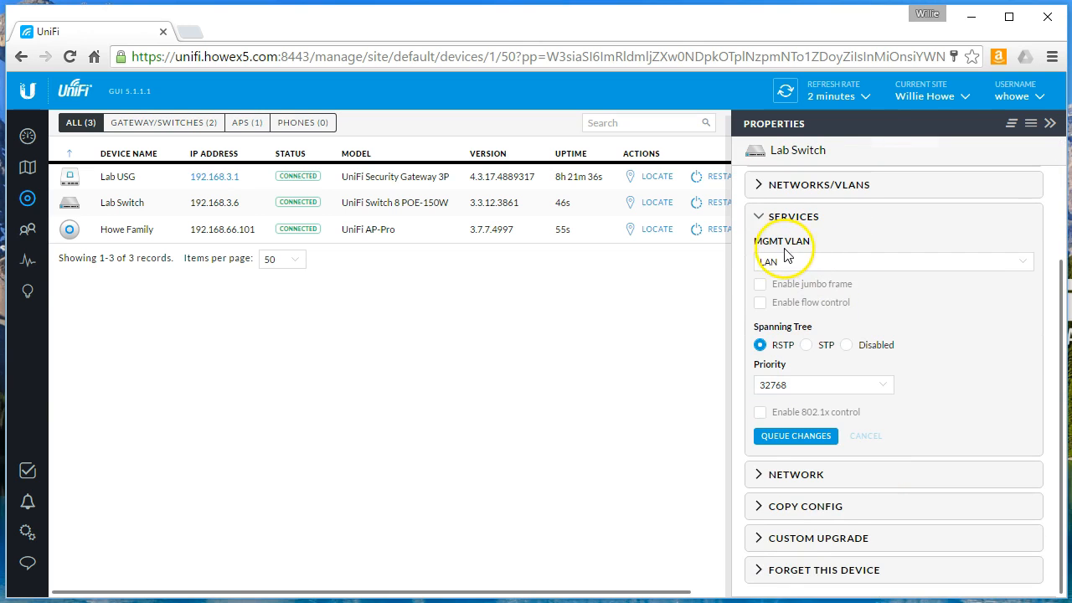
left_click(768, 266)
left_click(874, 236)
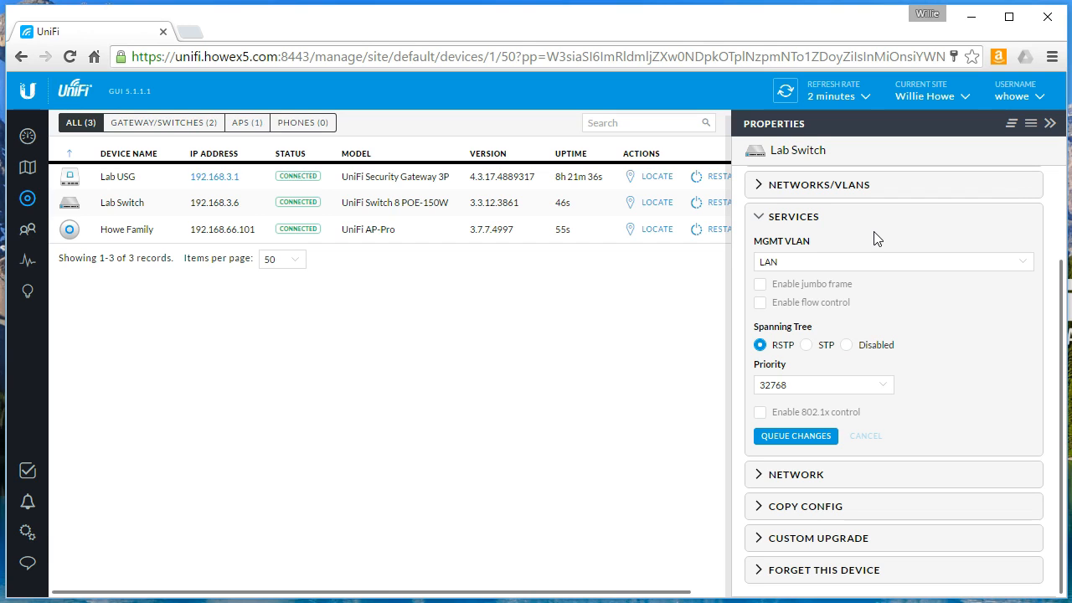
left_click(840, 263)
left_click(825, 301)
left_click(906, 261)
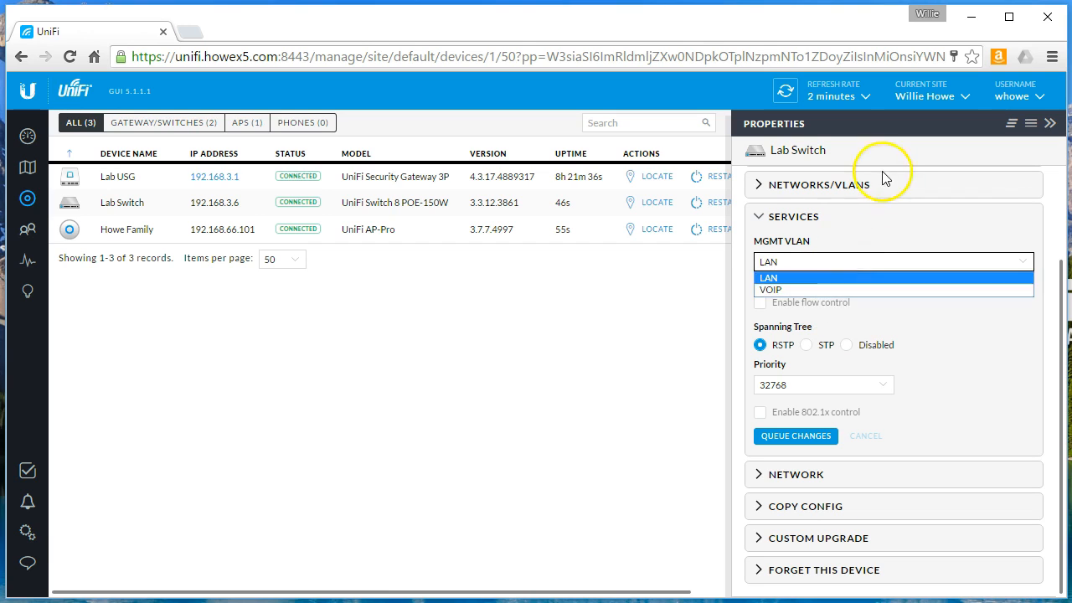
left_click(882, 171)
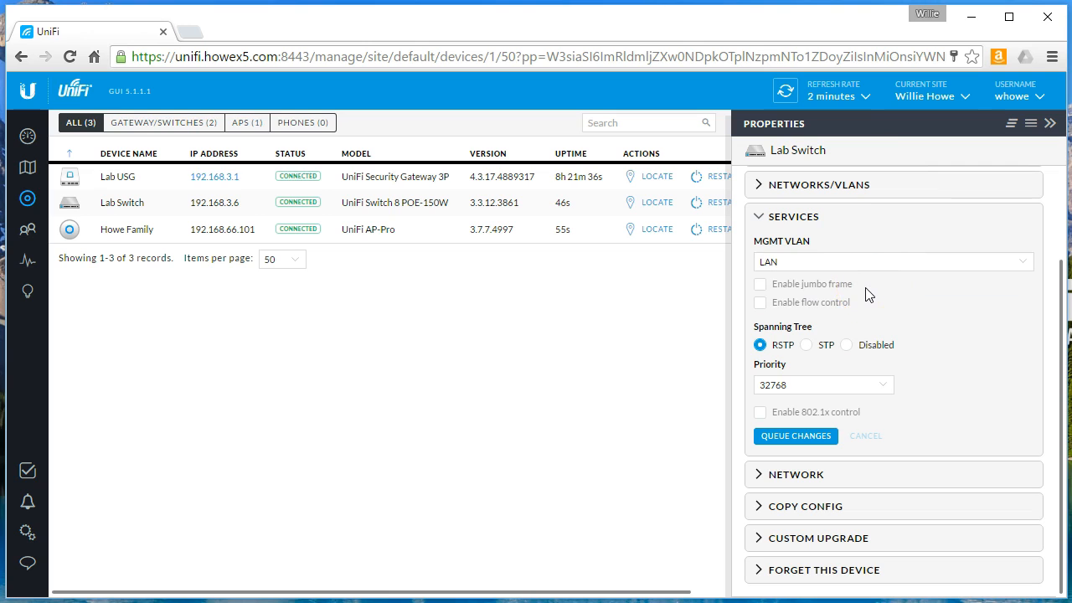
left_click(842, 267)
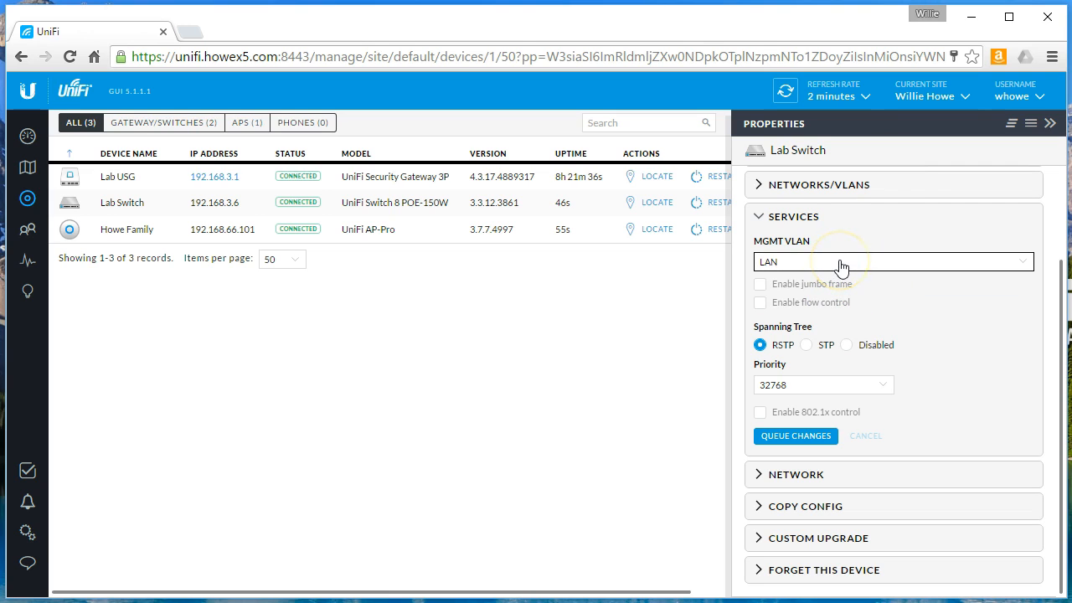
left_click(421, 436)
Open the site's Networks settings to view the list of configured networks.
left_click(26, 535)
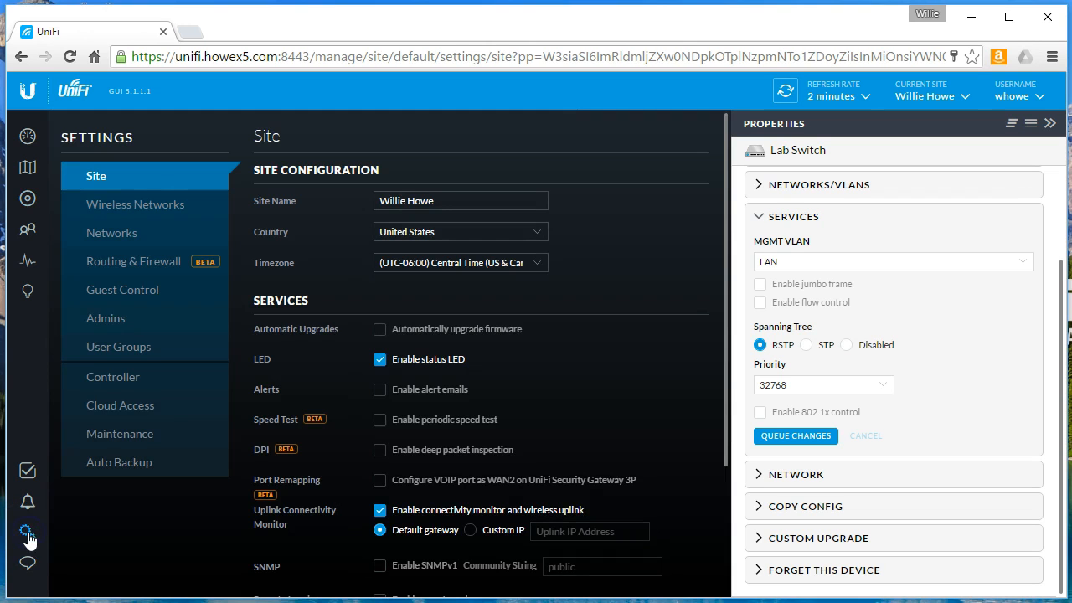
left_click(73, 303)
left_click(112, 236)
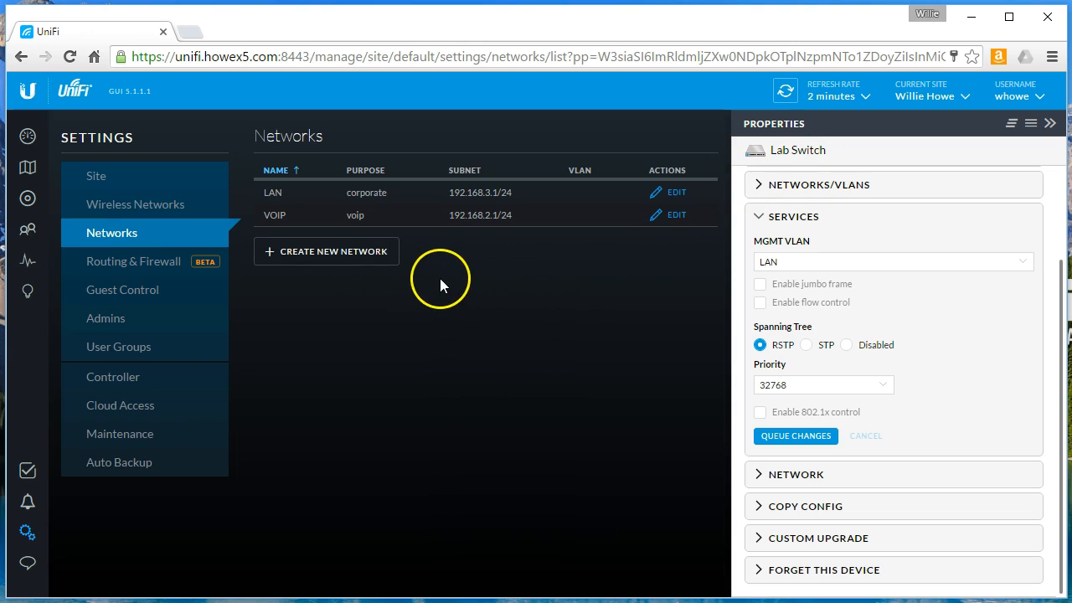
Start a new network named Public WiFi with the IP/subnet 192.168.99.1/24.
left_click(329, 256)
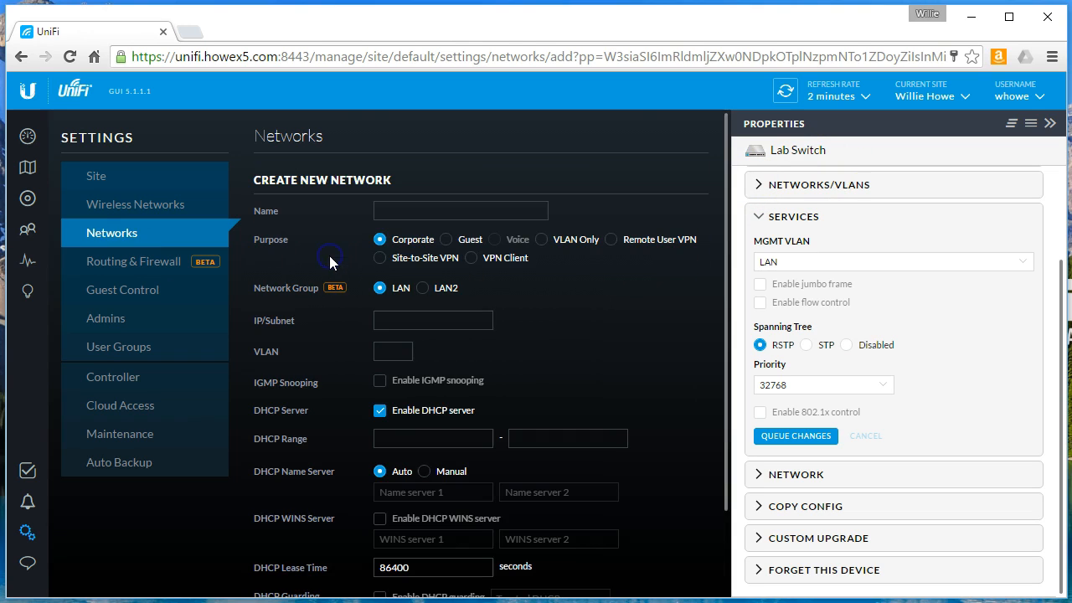
left_click(447, 213)
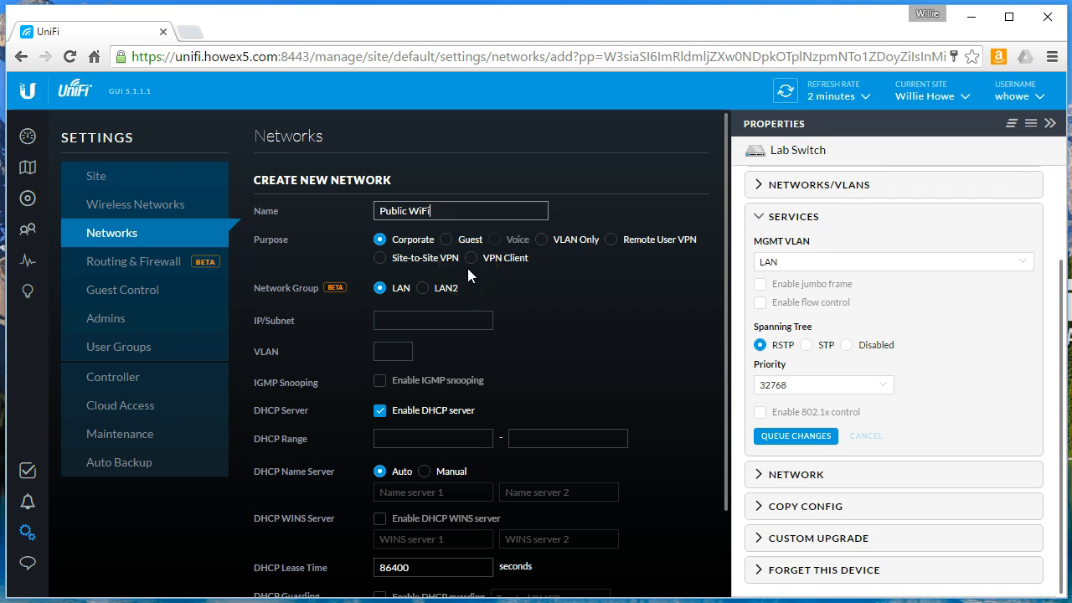
left_click(490, 264)
left_click(450, 319)
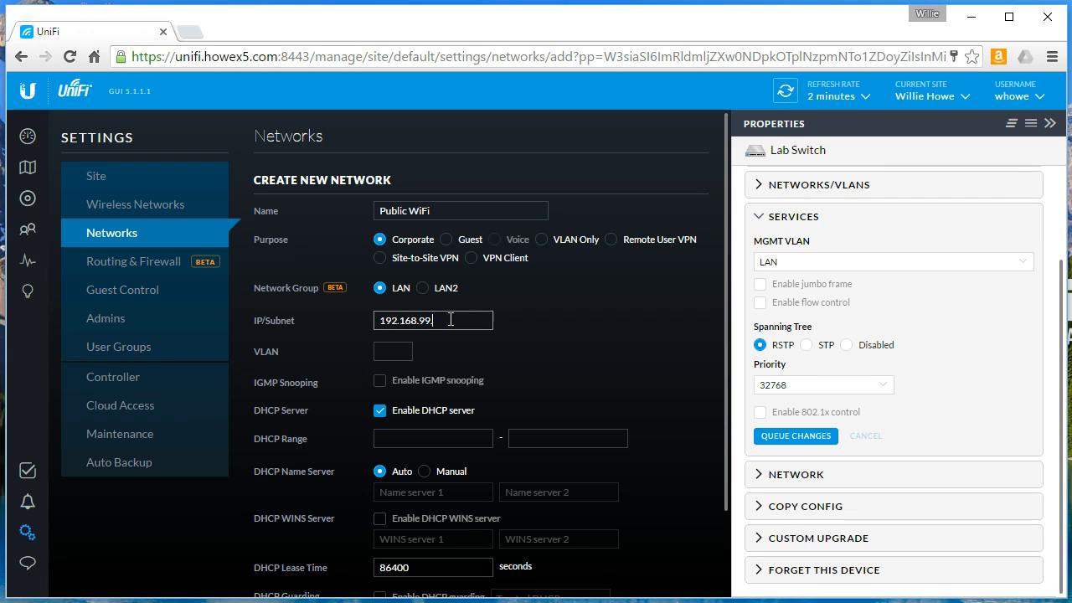
type("192.168.99.1/24")
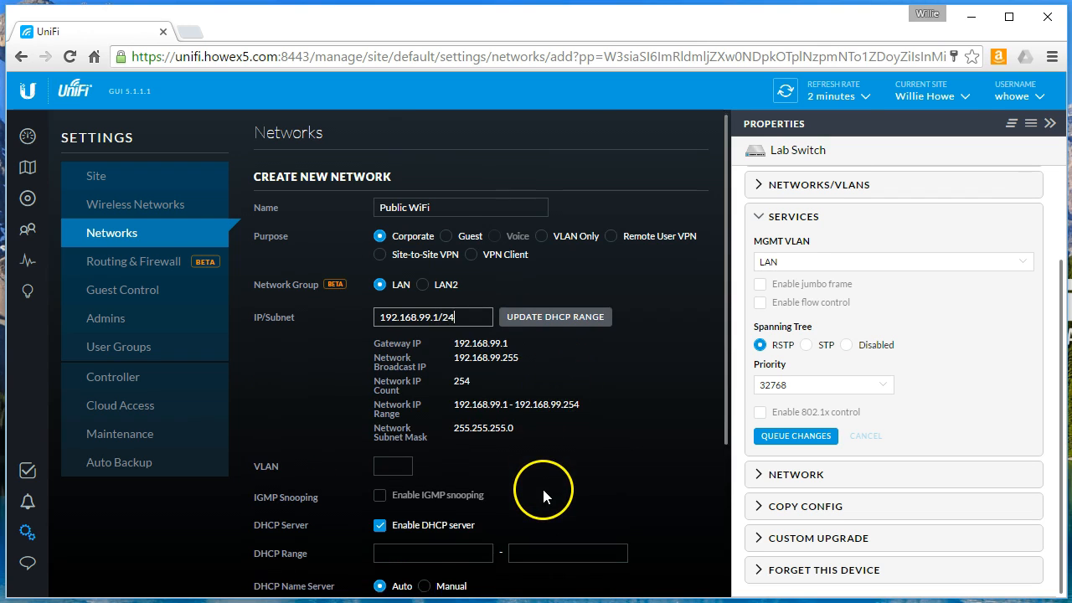
Set the new network's VLAN to 99 and its DHCP range to 192.168.99.100 - 192.168.99.116.
scroll(542, 486, "down", 1)
left_click(405, 384)
type("99")
scroll(436, 391, "down", 1)
left_click(423, 388)
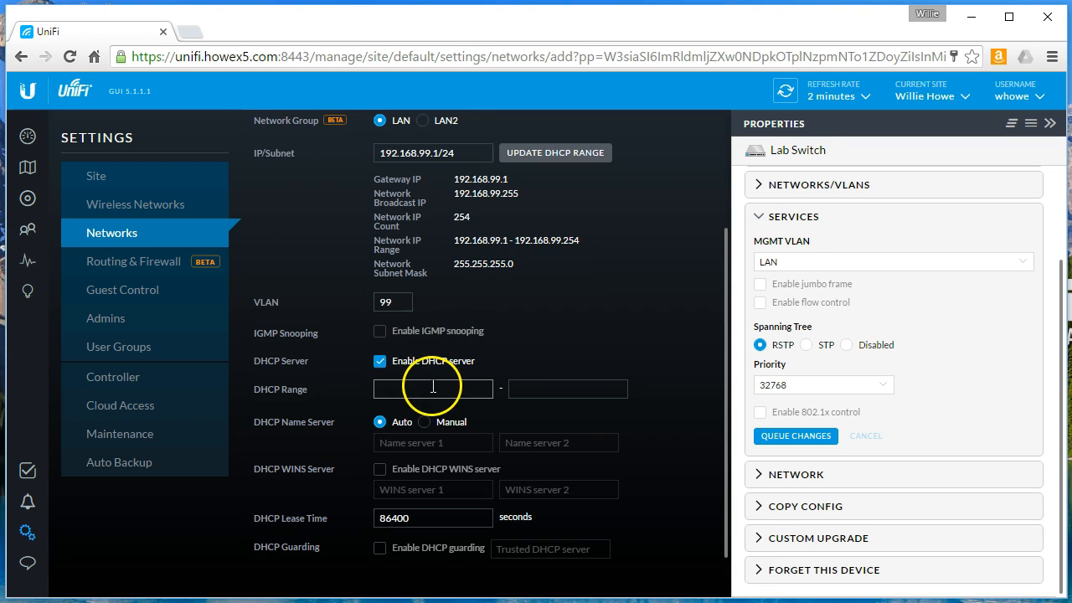
type("192.168.99.100")
key("Tab")
type("192.168.")
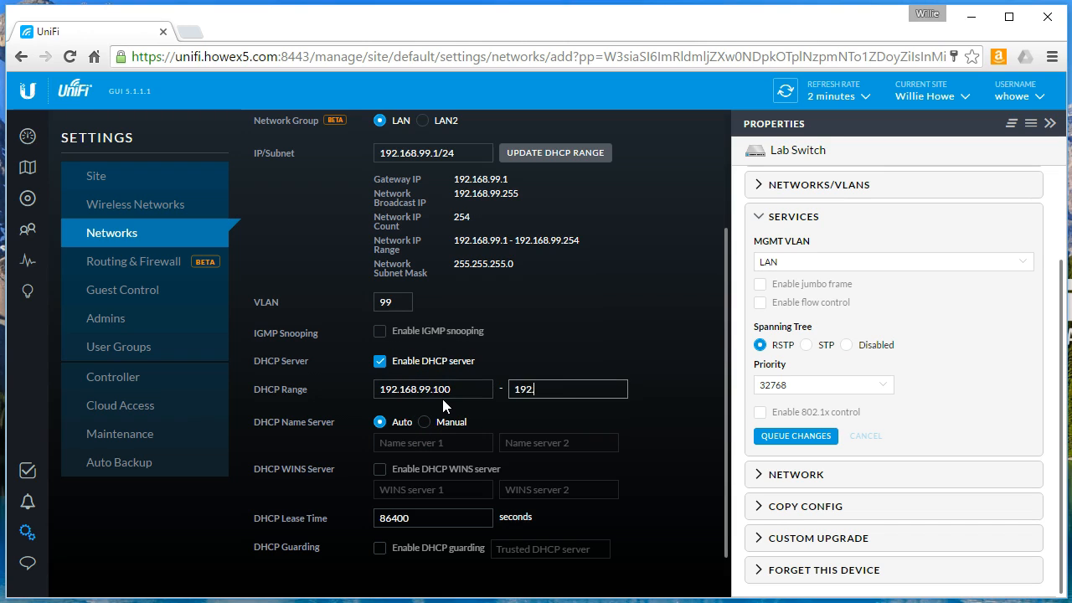
type("99.116")
Check the Public WiFi network's settings, save the network and dismiss the notification.
scroll(533, 491, "down", 1)
scroll(621, 509, "up", 4)
scroll(621, 509, "down", 4)
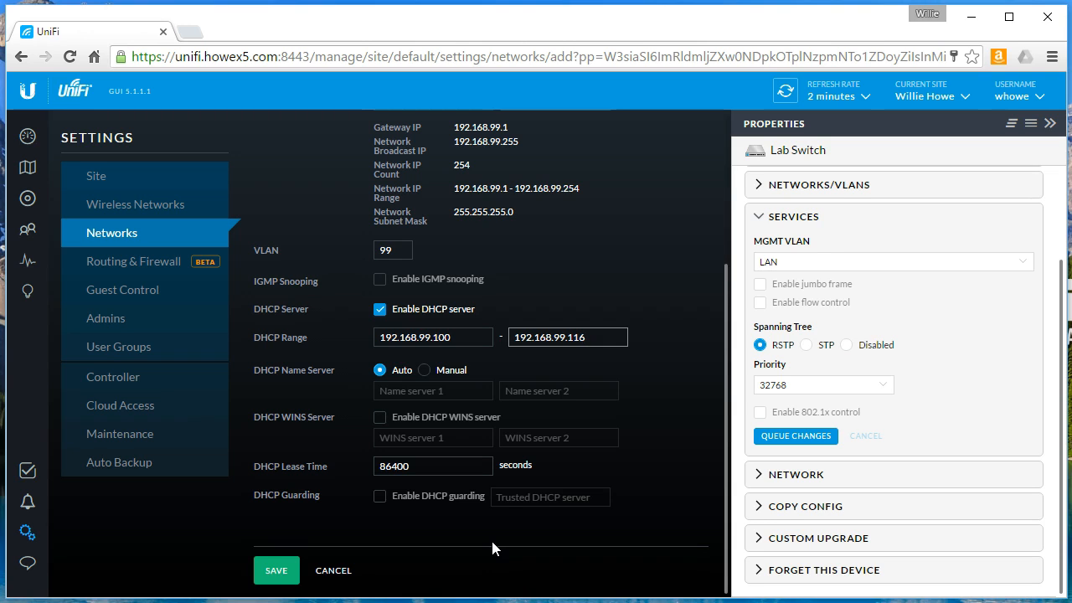
left_click(276, 566)
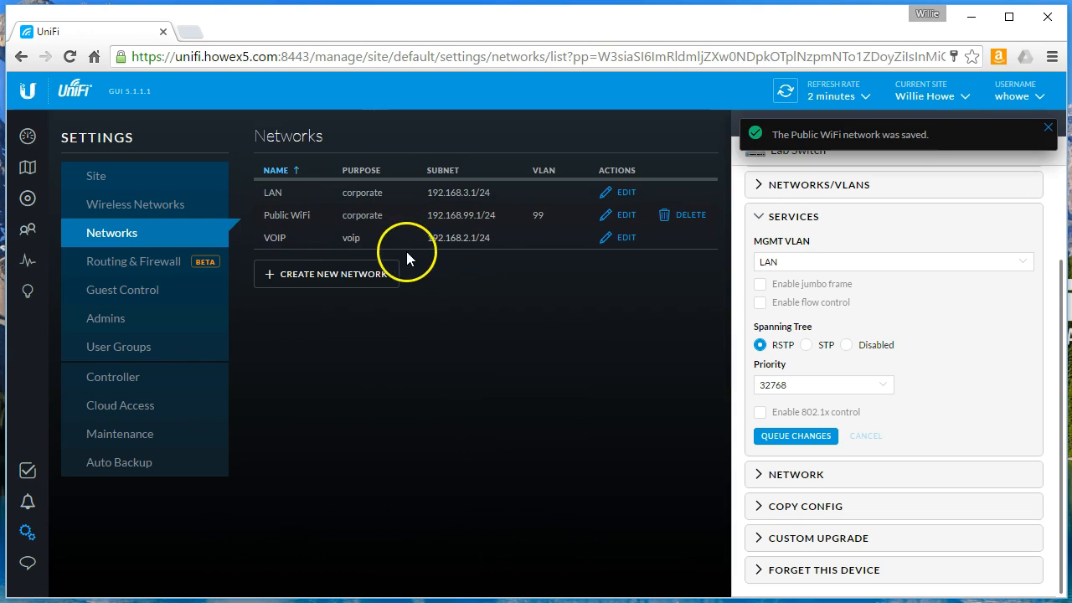
left_click(1048, 132)
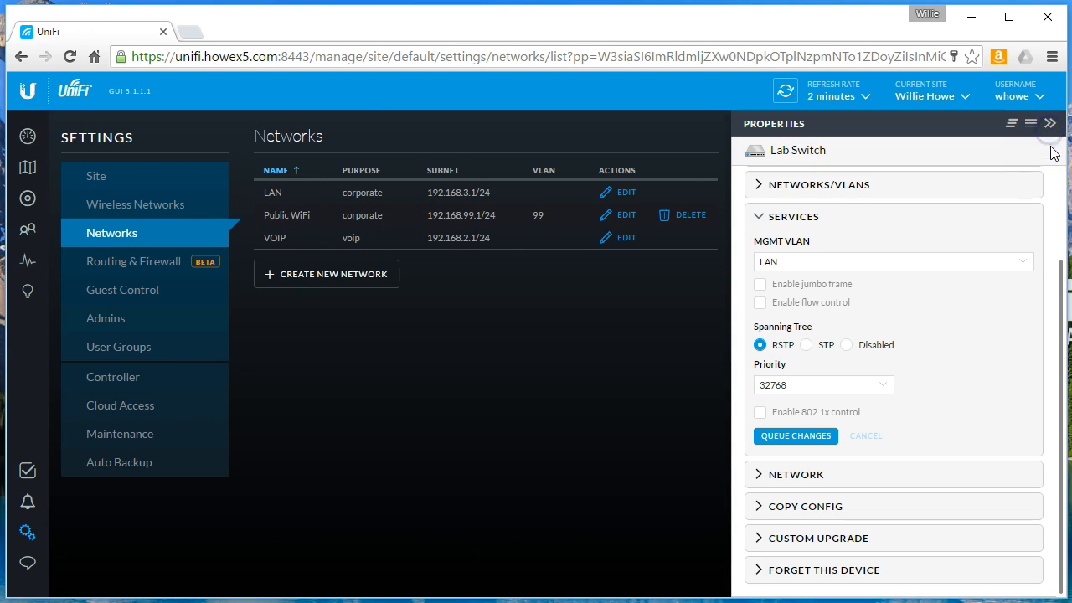
Show the full devices list without the properties pane and refresh the device statuses.
left_click(28, 198)
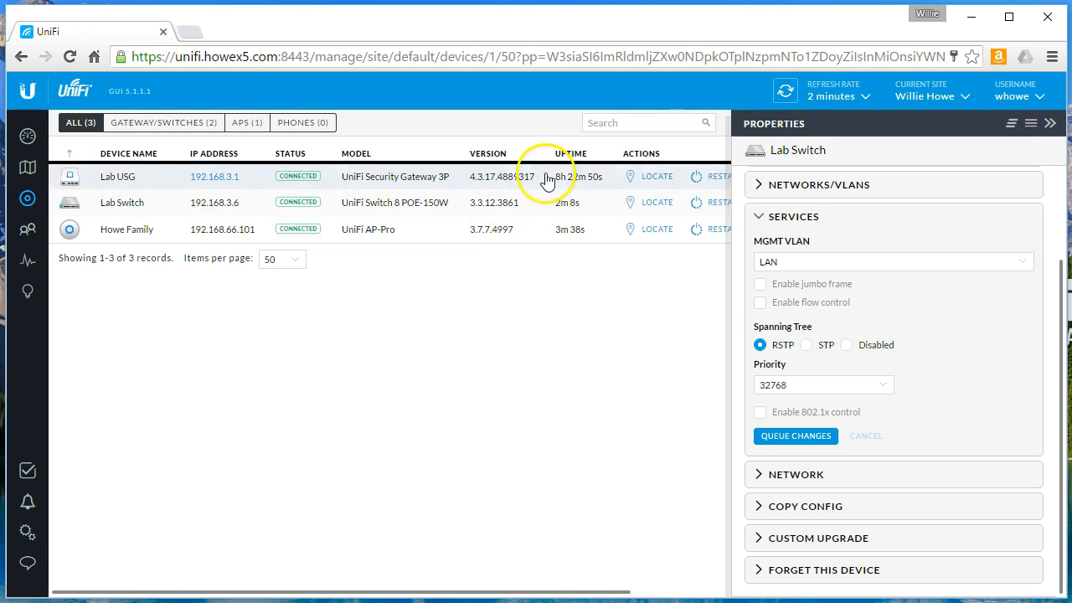
left_click(1049, 123)
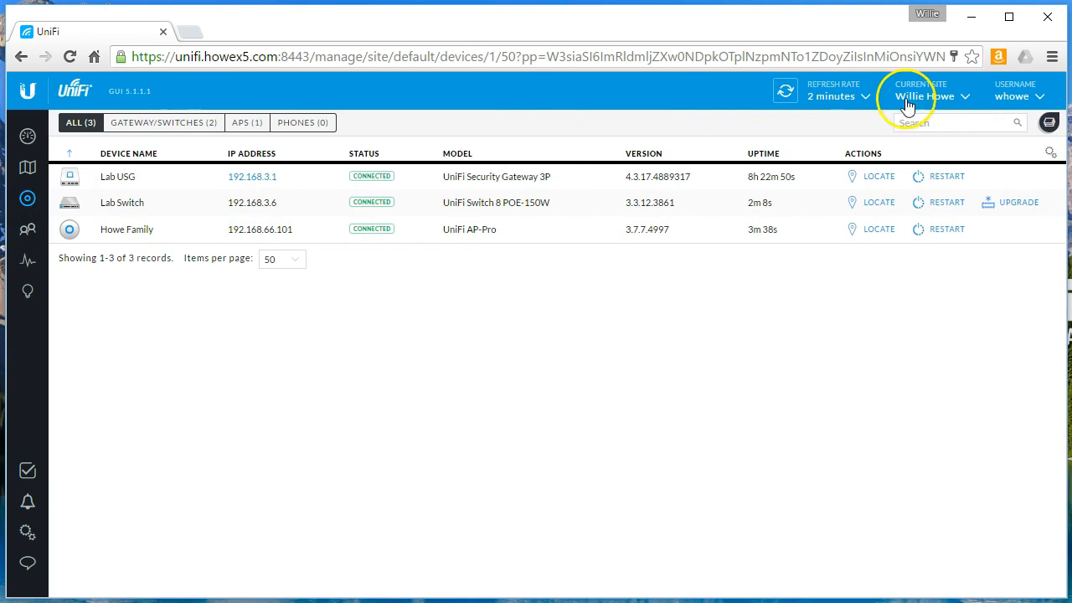
left_click(786, 94)
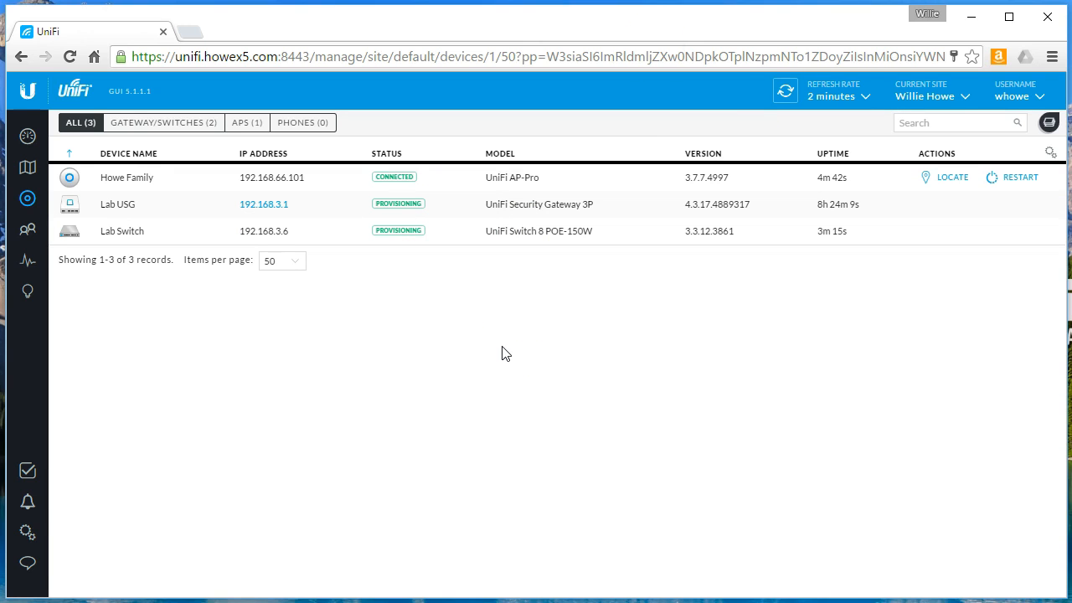
left_click(783, 93)
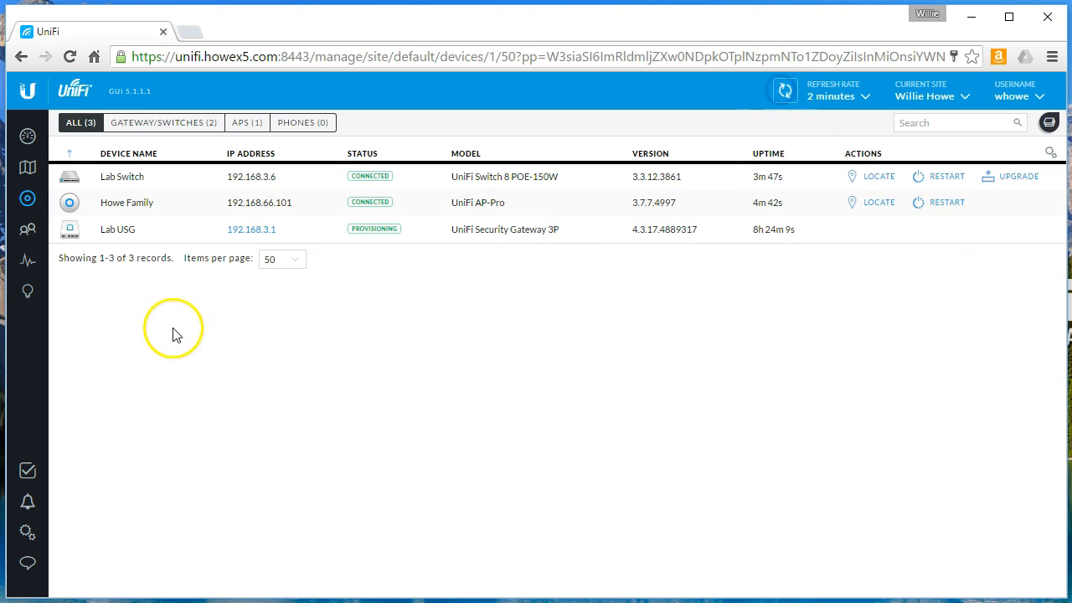
Try Public WiFi as Lab Switch's management VLAN, and set it back to LAN.
left_click(210, 182)
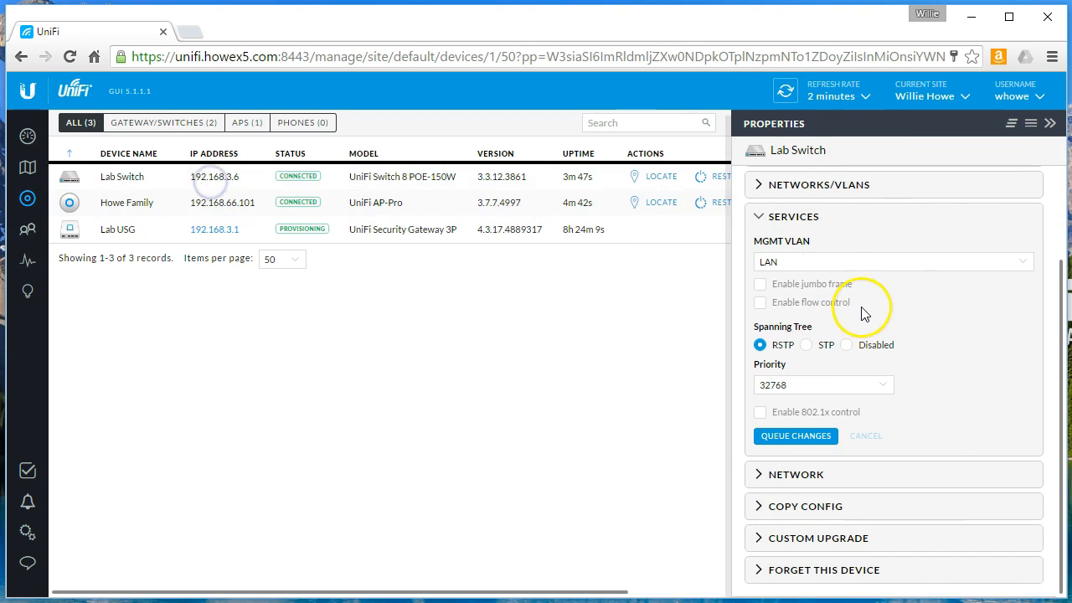
left_click(874, 263)
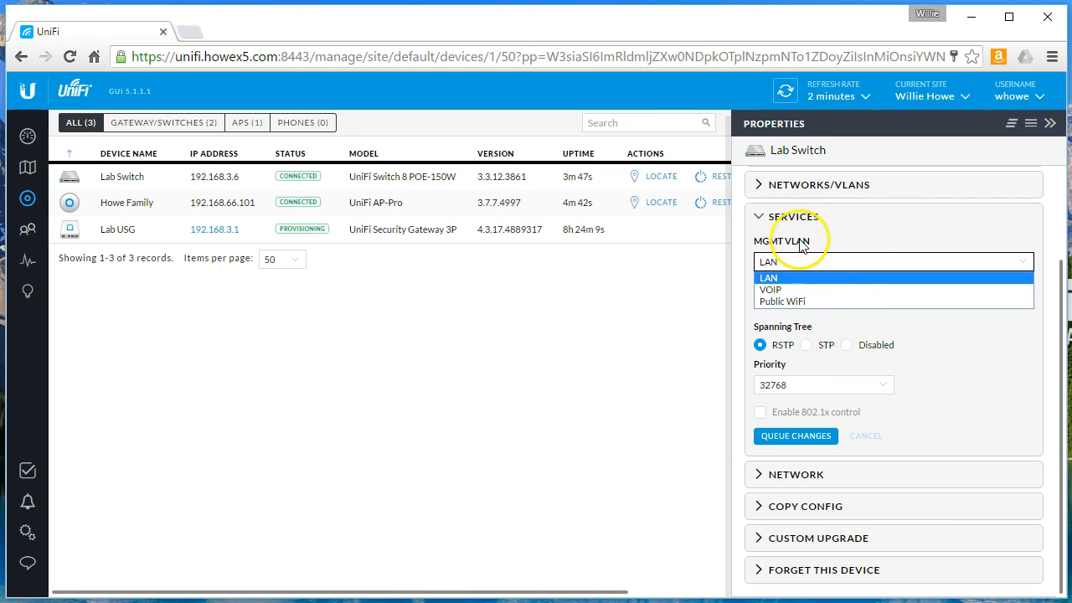
left_click(782, 302)
left_click(806, 263)
left_click(810, 281)
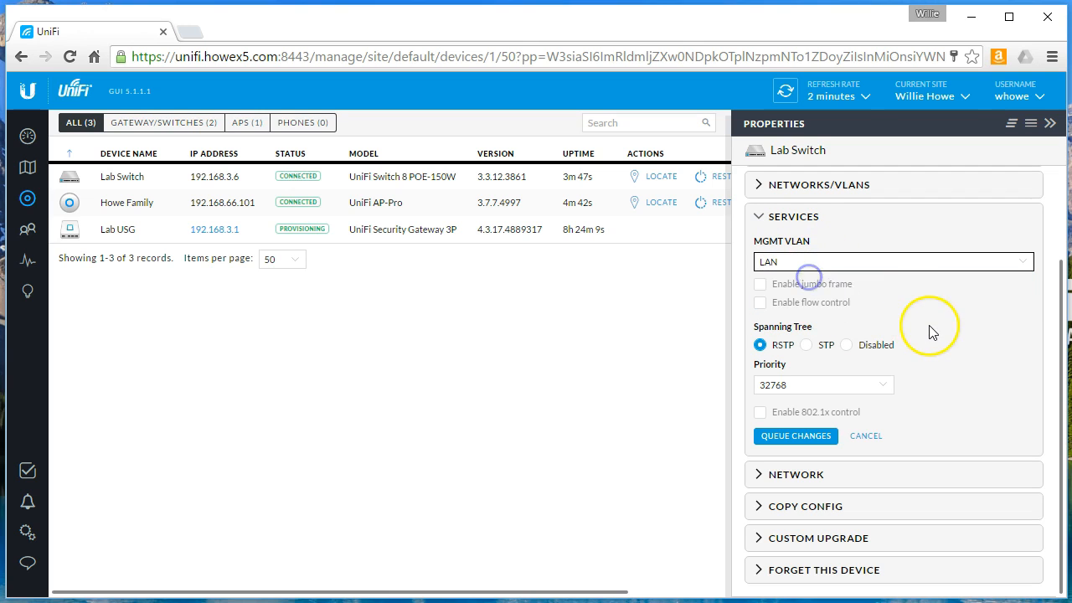
Review the native network choices in Lab Switch's network/VLAN settings, and look at its general settings.
left_click(775, 186)
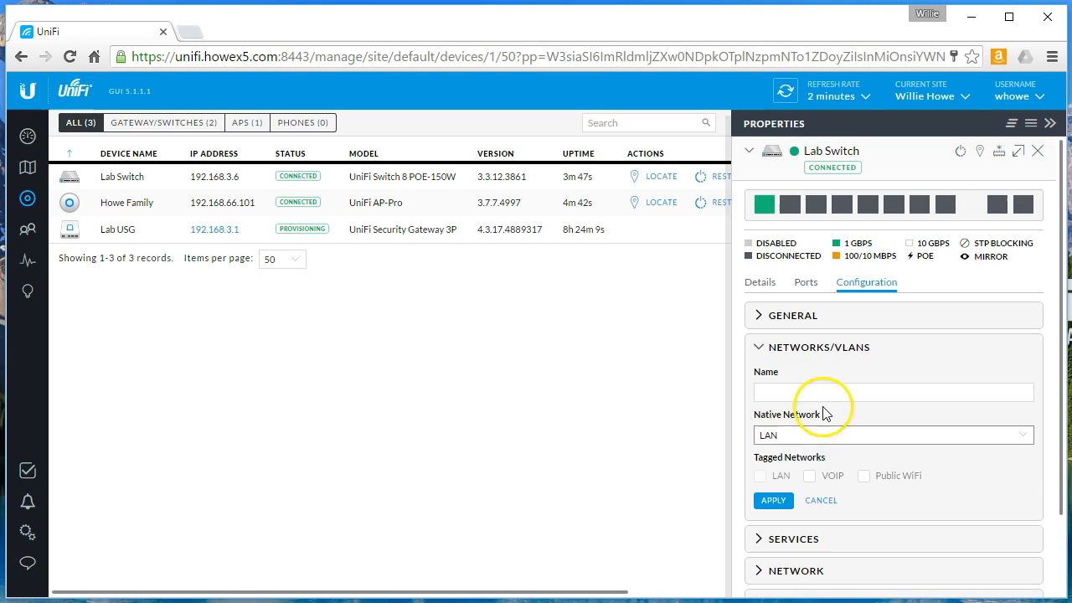
left_click(818, 434)
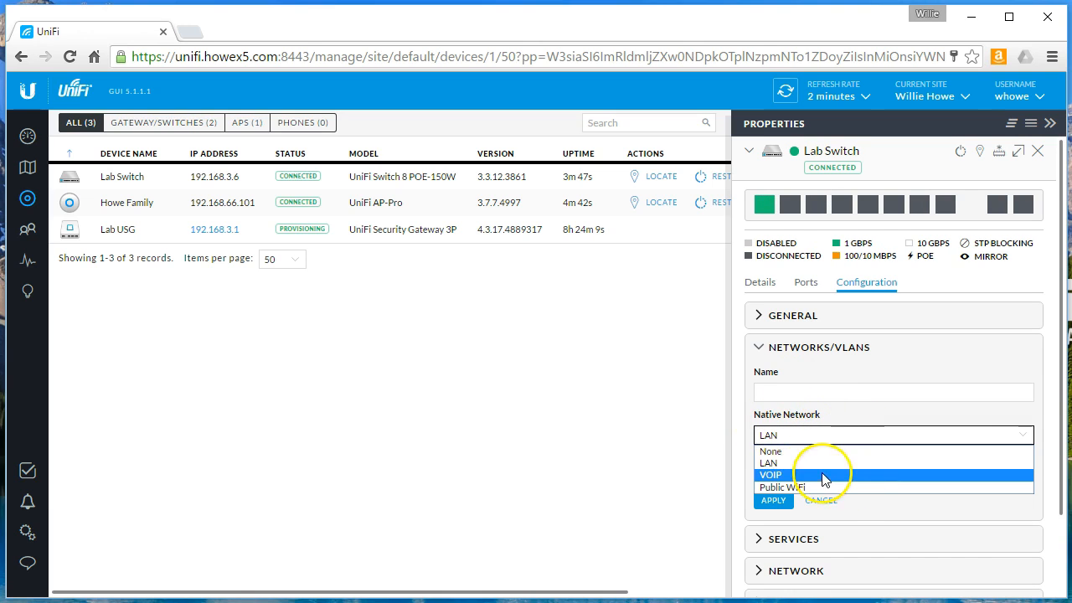
left_click(900, 358)
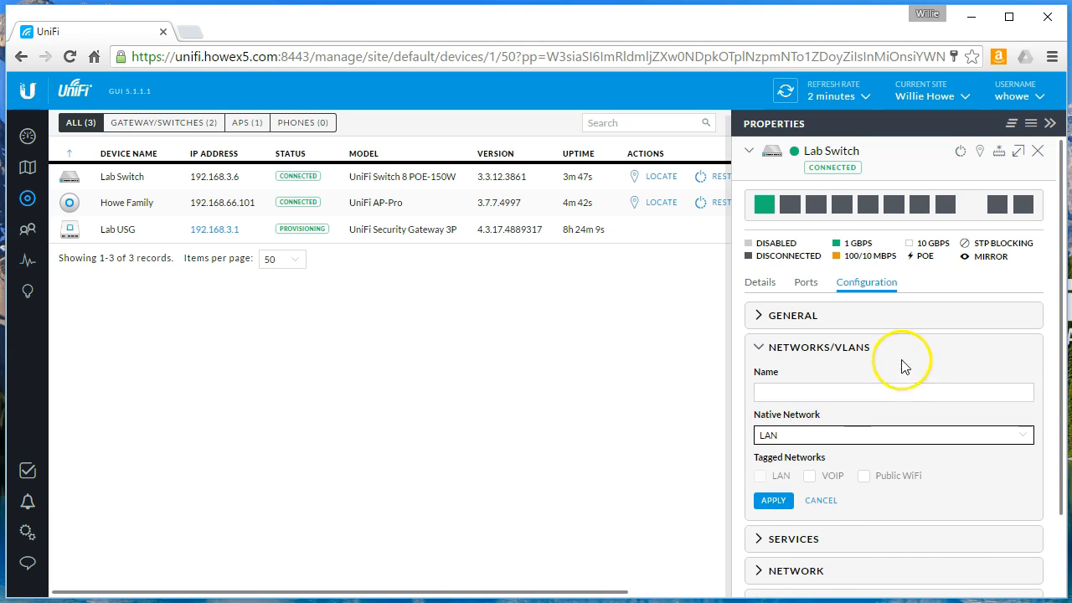
left_click(758, 346)
left_click(758, 315)
left_click(758, 316)
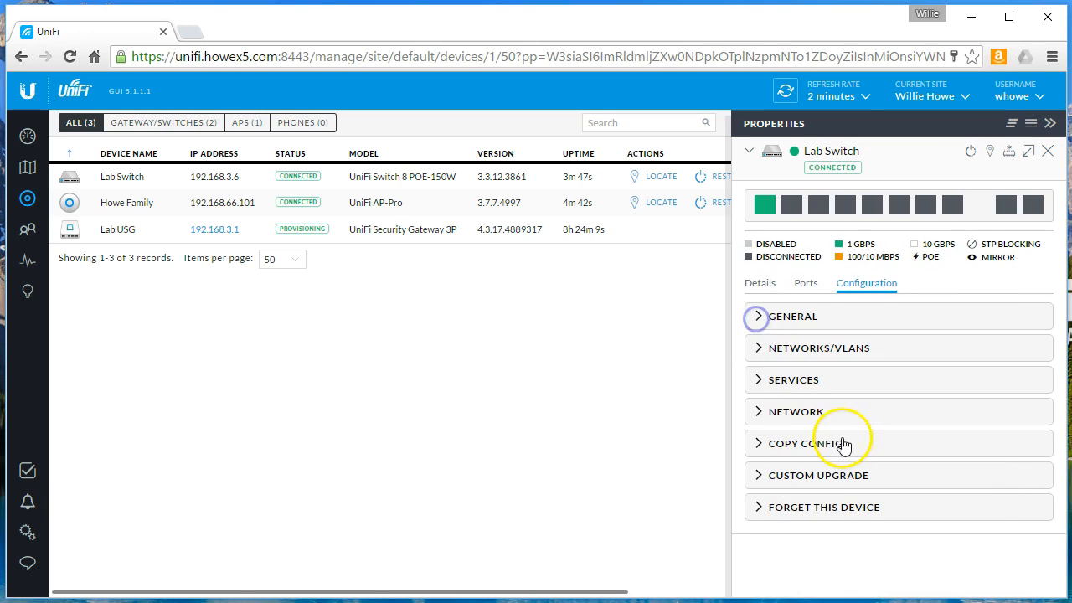
Examine Lab Switch's services settings, including spanning tree, priority and 802.1x control, and collapse them again.
left_click(756, 381)
scroll(957, 497, "down", 2)
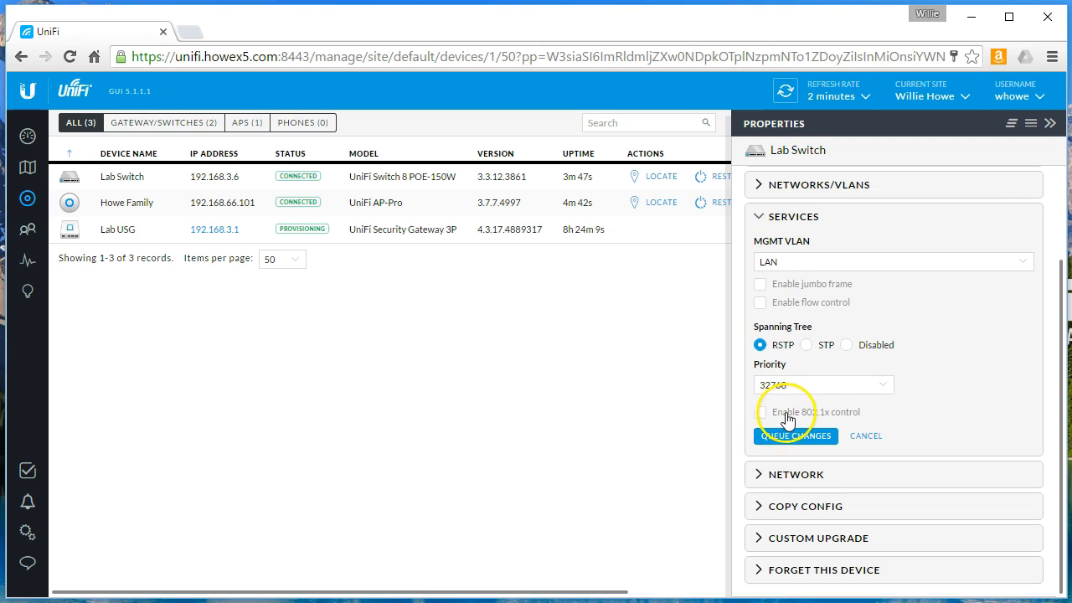
left_click(762, 216)
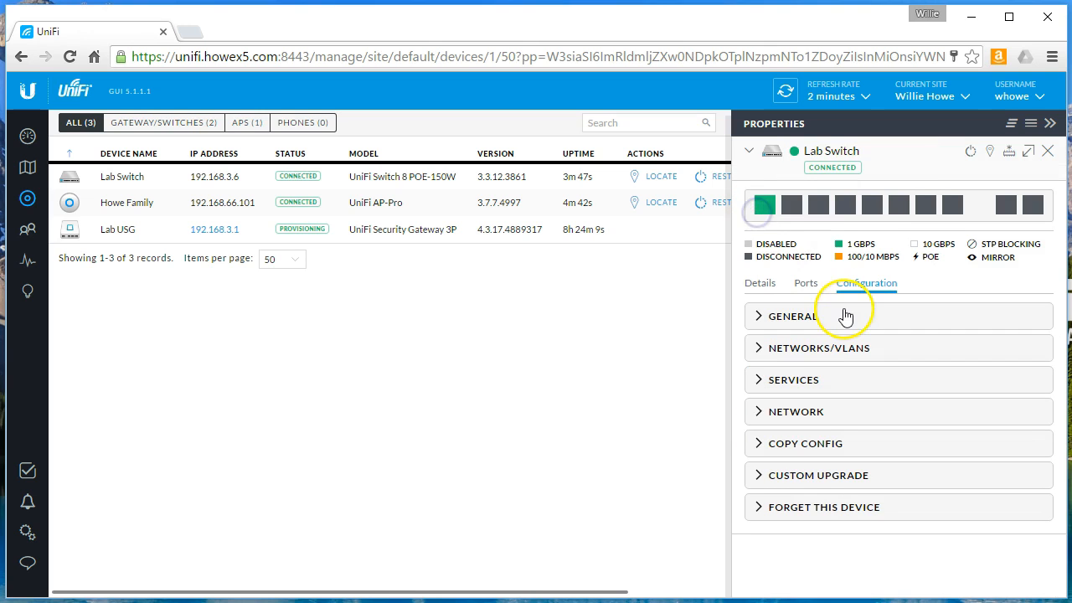
Look at Lab Switch's copy config and custom upgrade options, and collapse both again.
left_click(756, 450)
left_click(758, 447)
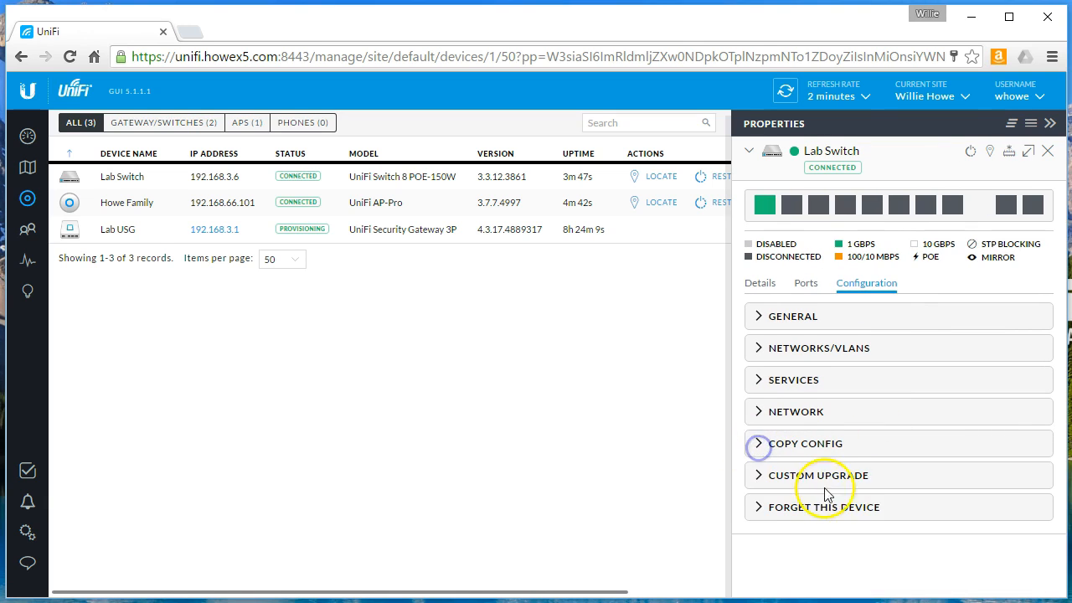
left_click(799, 476)
left_click(791, 476)
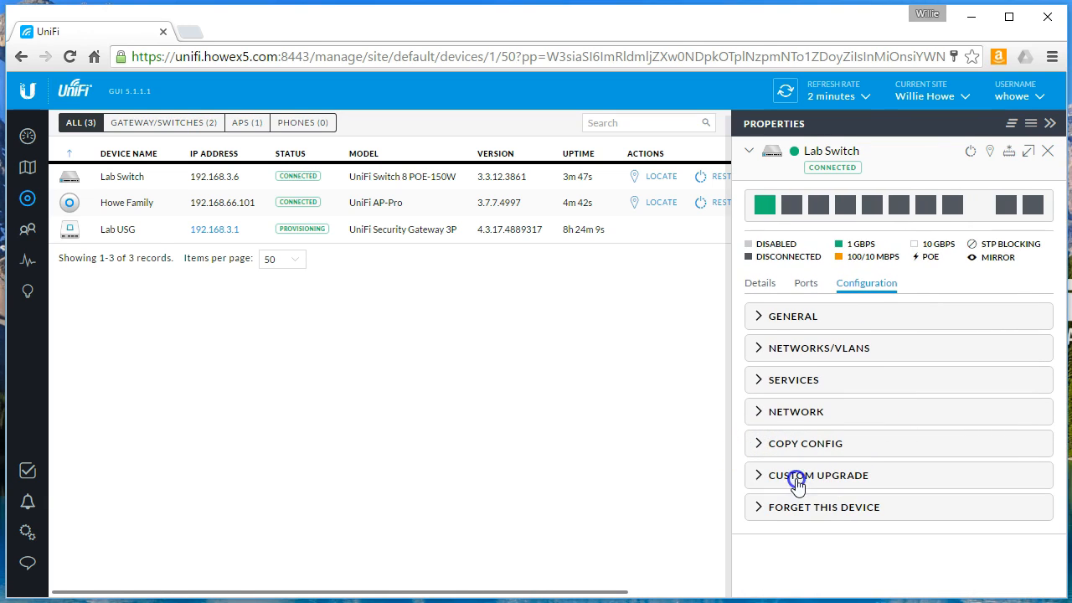
Open port 2 of Lab Switch for editing and review its available network/VLAN assignments, keeping All.
mouse_move(809, 208)
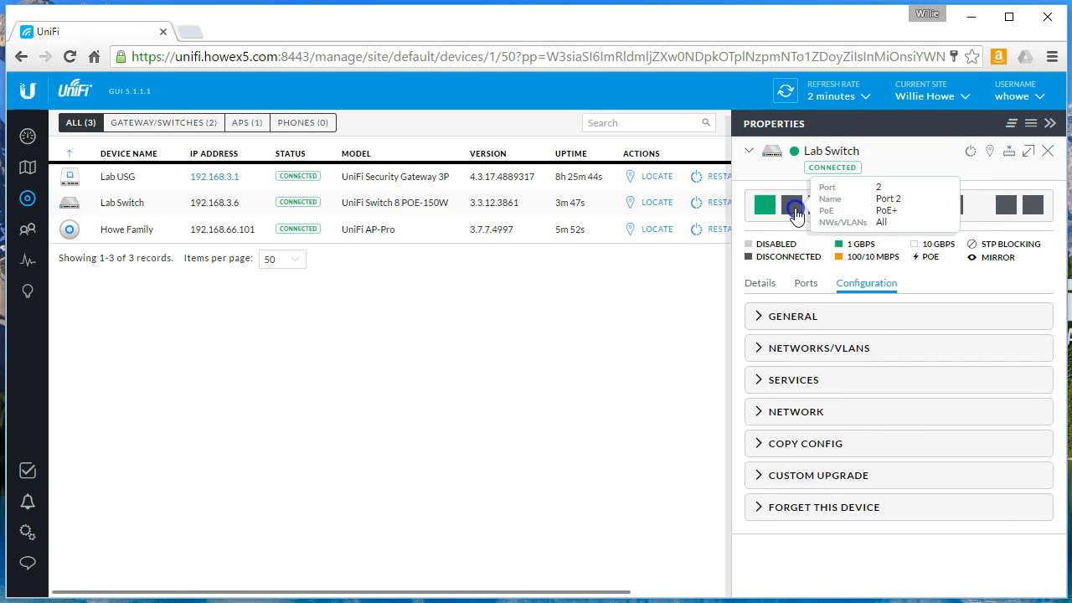
left_click(793, 210)
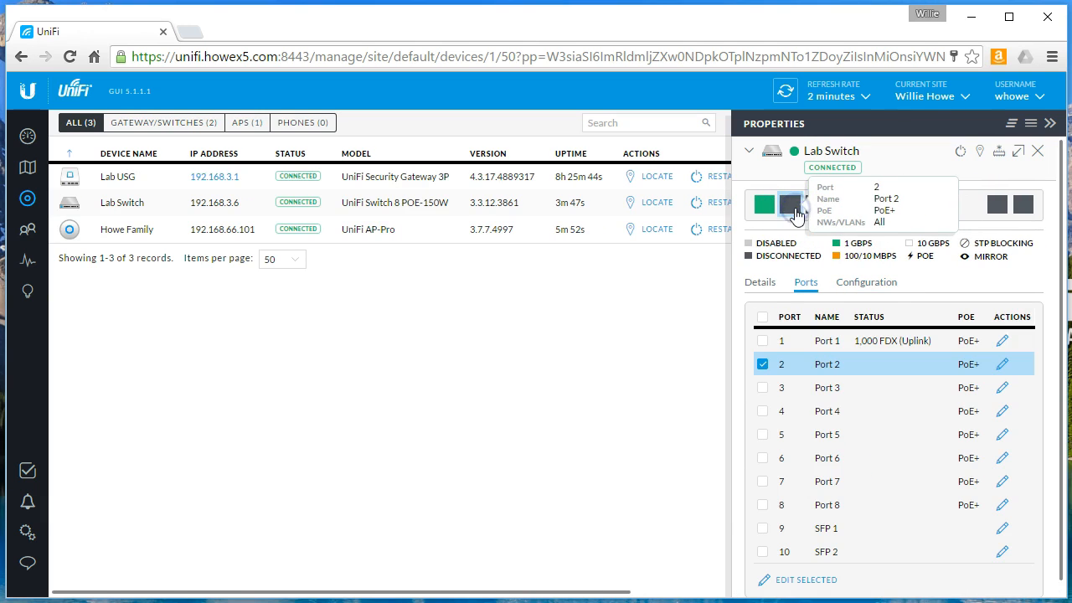
left_click(1002, 365)
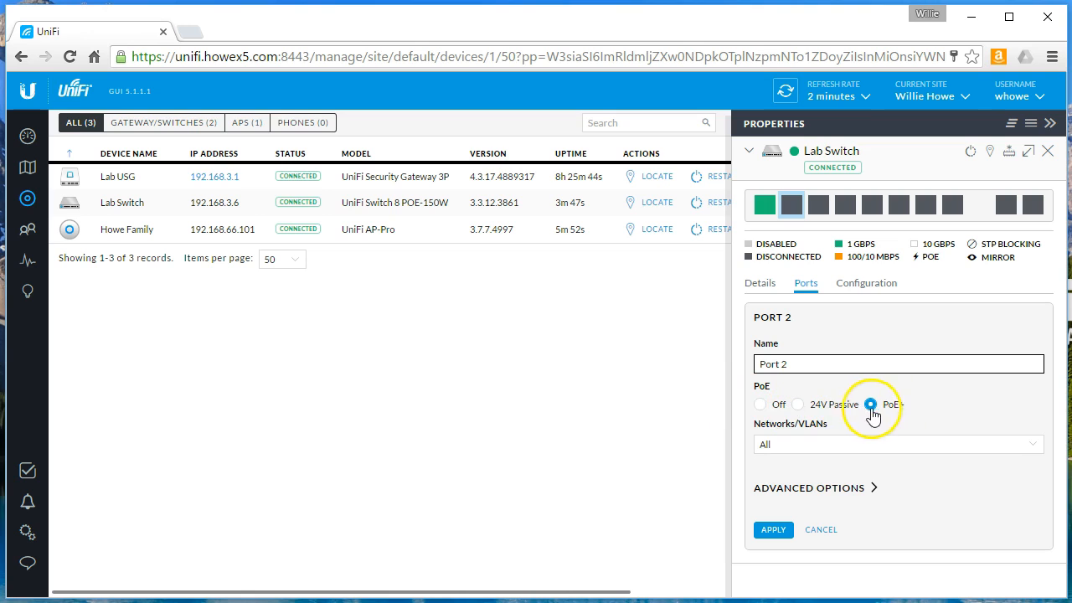
left_click(832, 445)
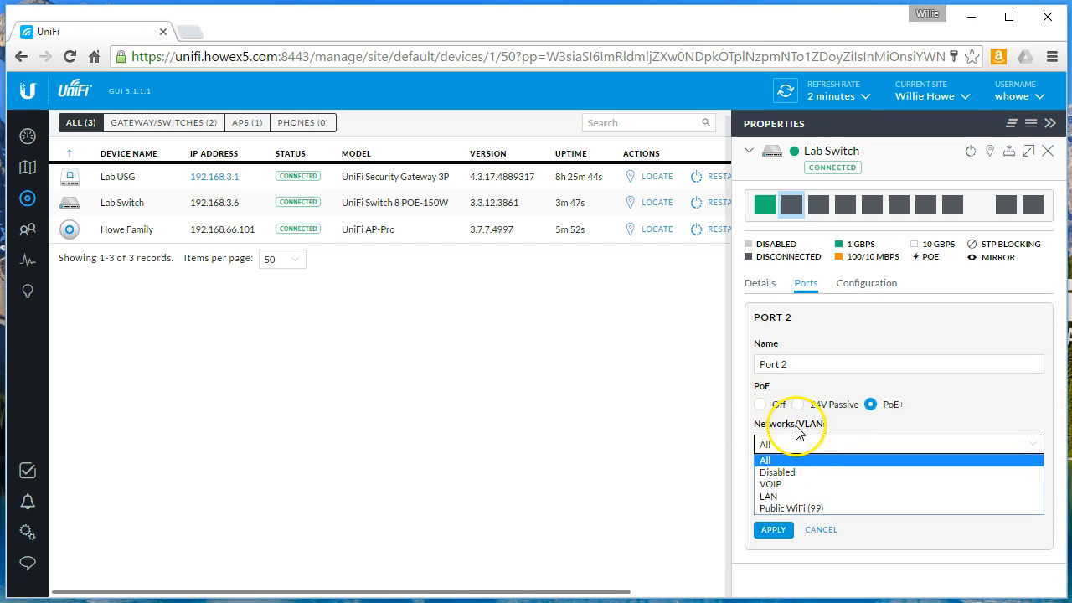
left_click(779, 461)
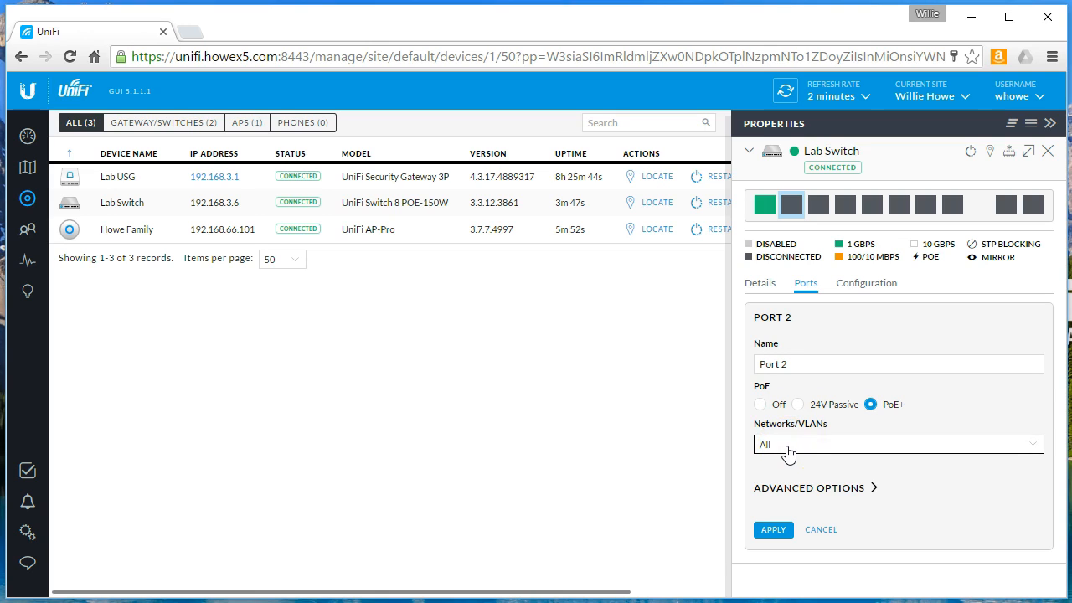
left_click(788, 450)
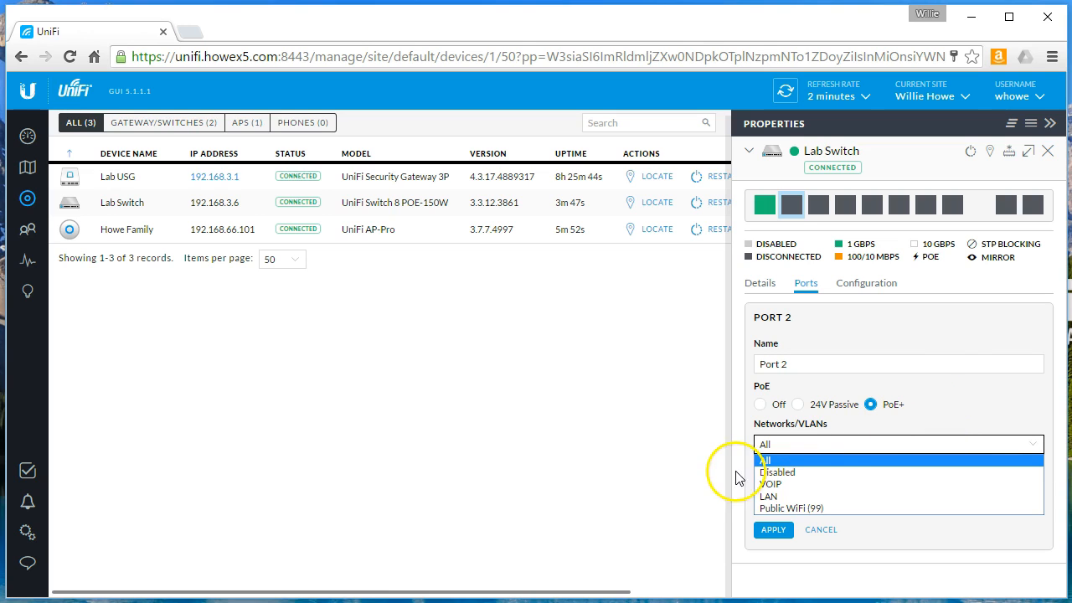
left_click(977, 399)
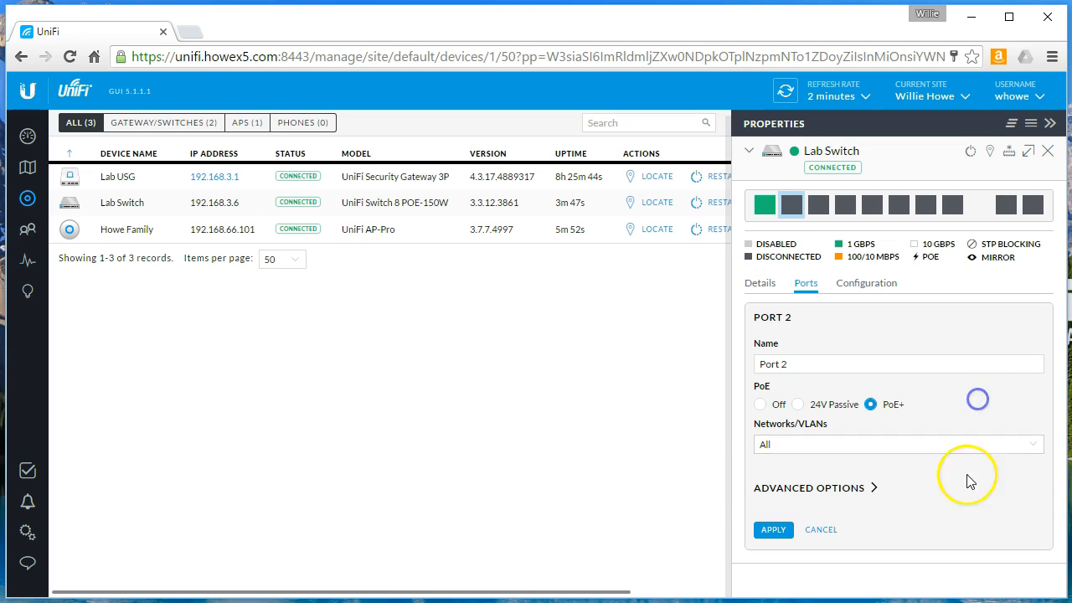
Examine port 2's advanced options, and leave the port editor without applying changes.
left_click(795, 487)
scroll(904, 509, "down", 2)
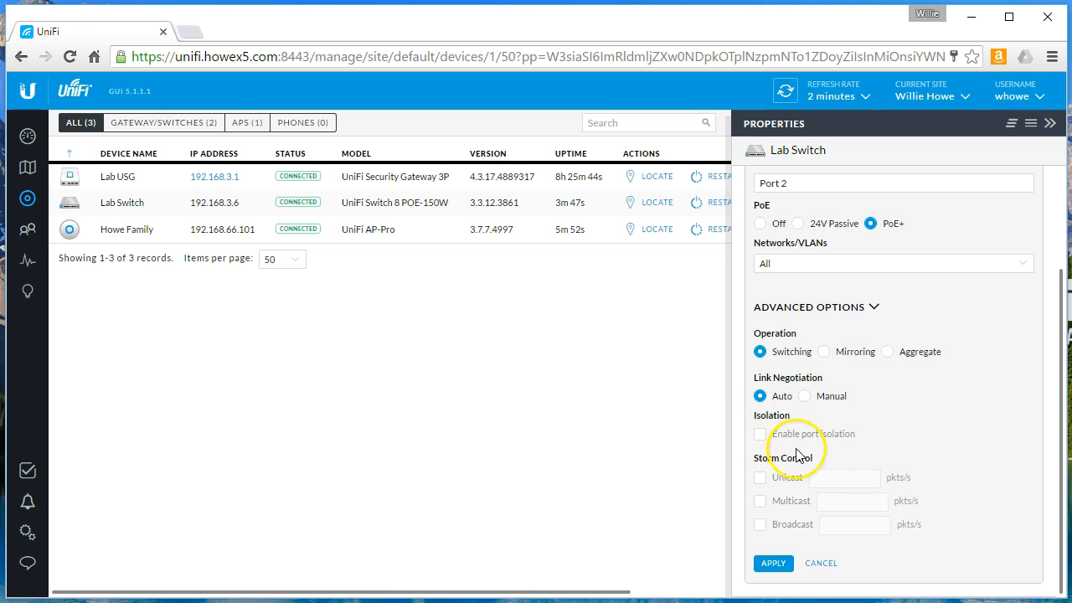
left_click(817, 563)
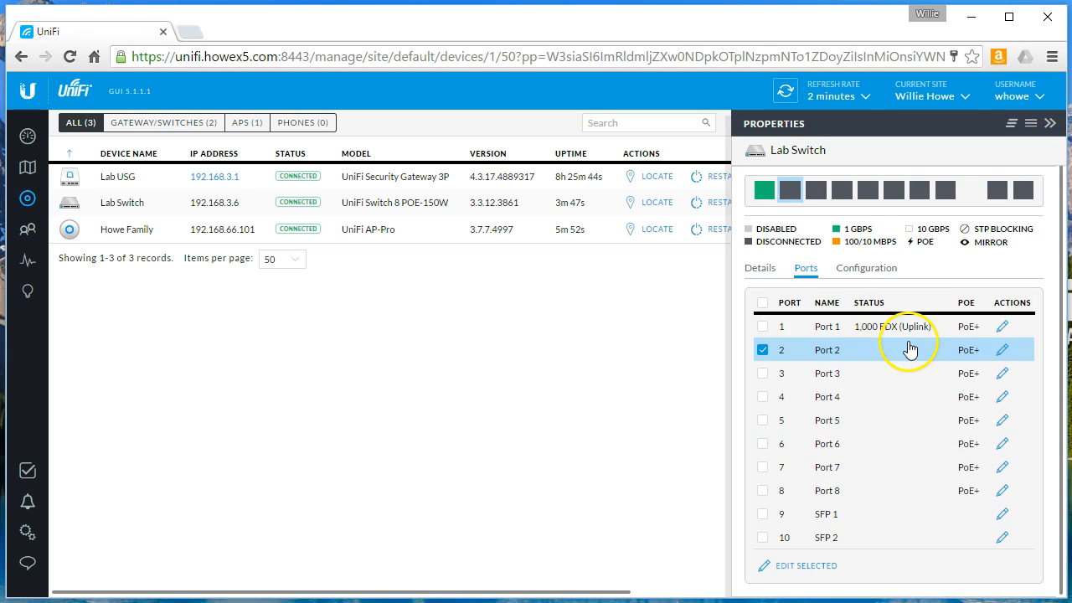
Look through Lab Switch's details, close its properties and return to the site dashboard.
left_click(851, 273)
left_click(759, 281)
left_click(778, 454)
left_click(791, 495)
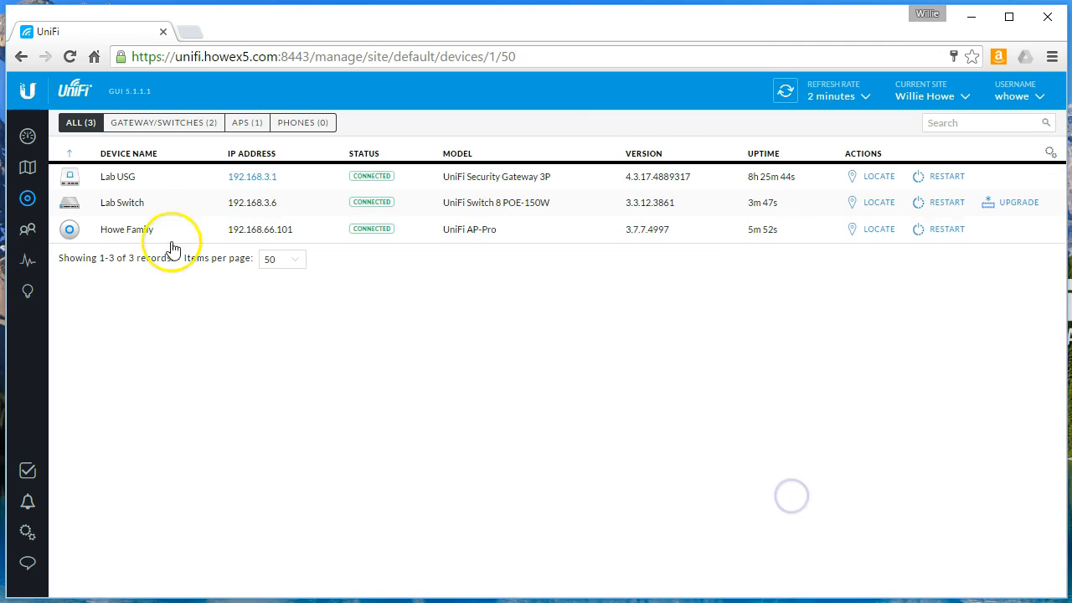
left_click(28, 136)
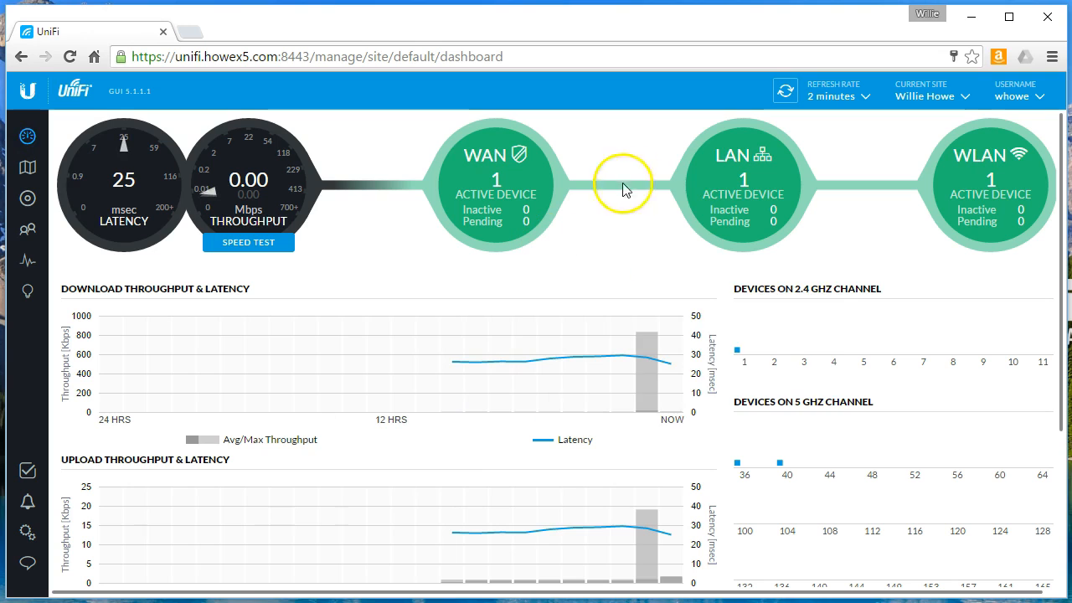
Check the LAN and WAN summaries on the dashboard, and review the site's list of all devices.
mouse_move(748, 182)
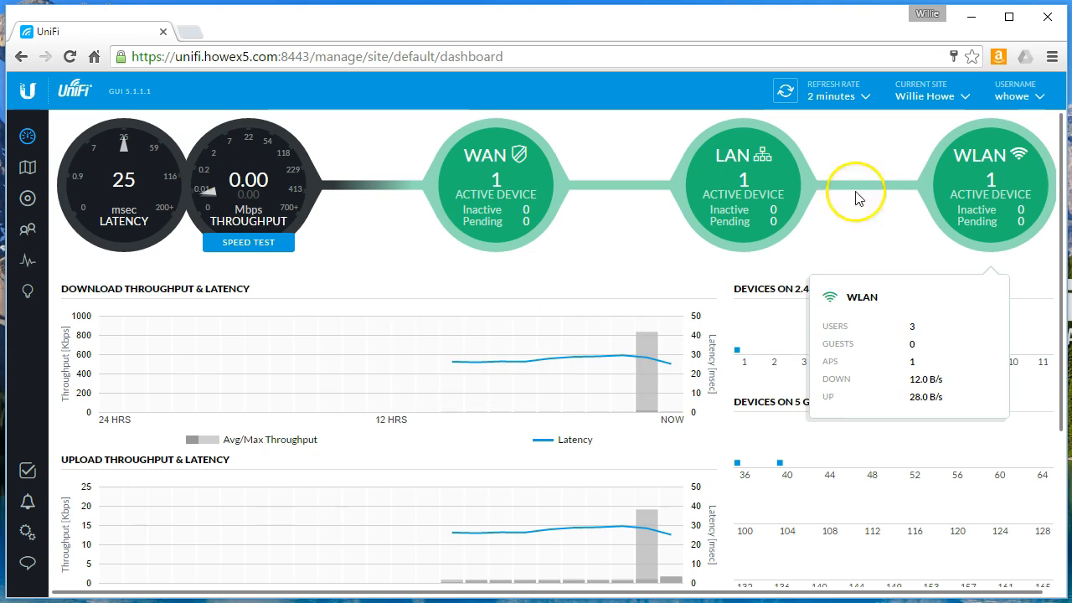
mouse_move(498, 198)
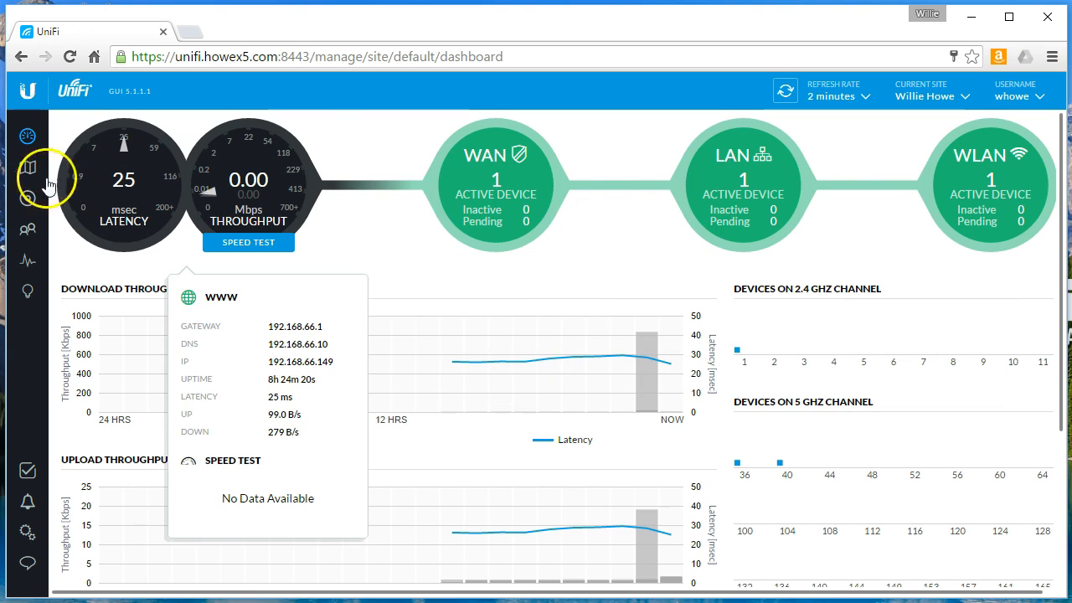
left_click(25, 199)
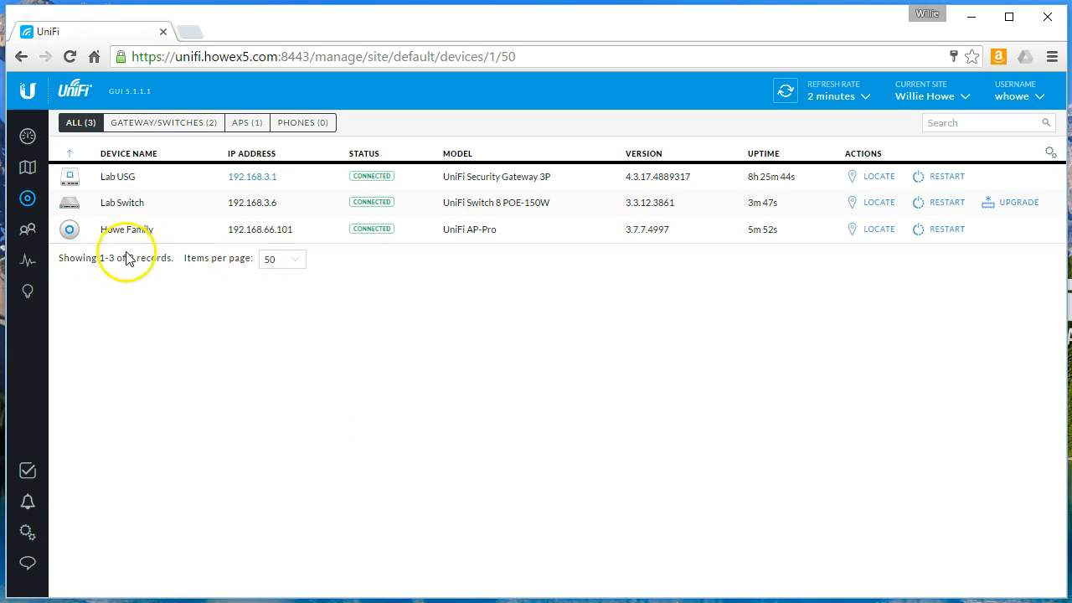
Look over the site's connected clients and the 24-hour statistics overview, and return to the dashboard.
left_click(30, 234)
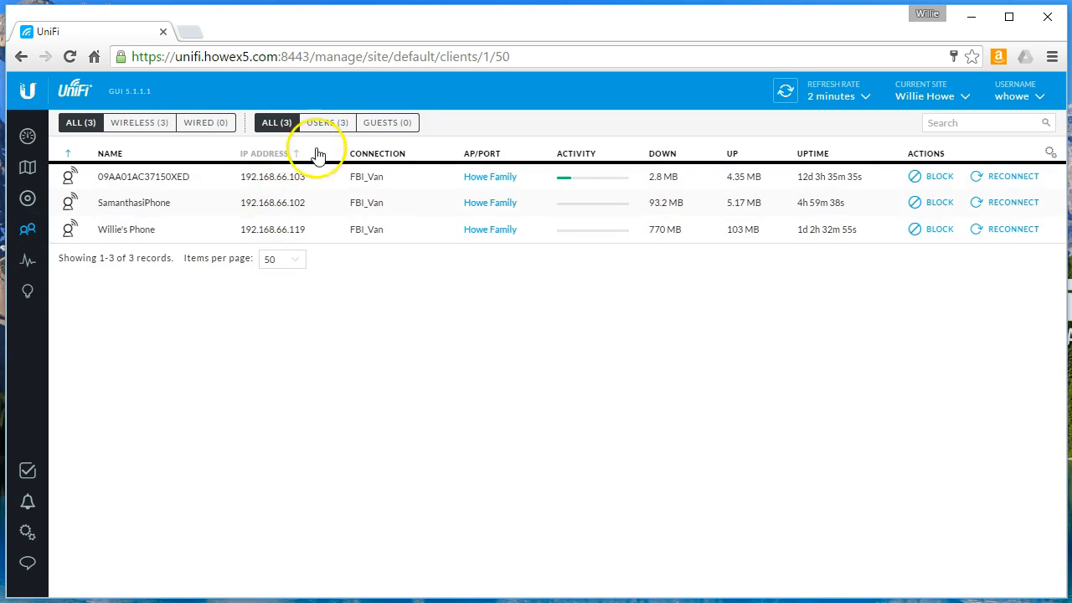
left_click(26, 262)
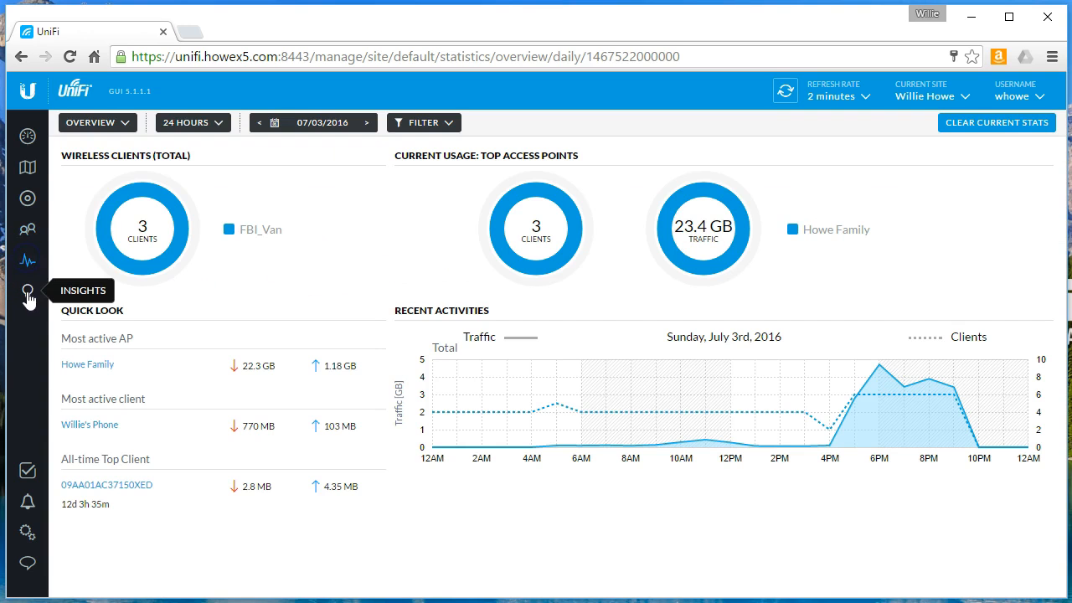
left_click(27, 136)
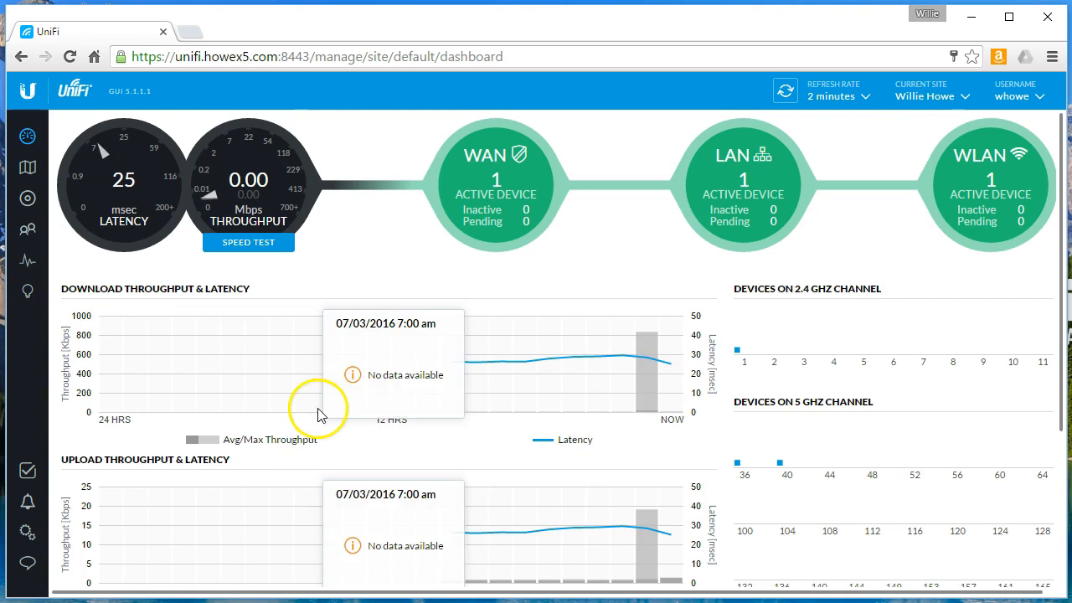